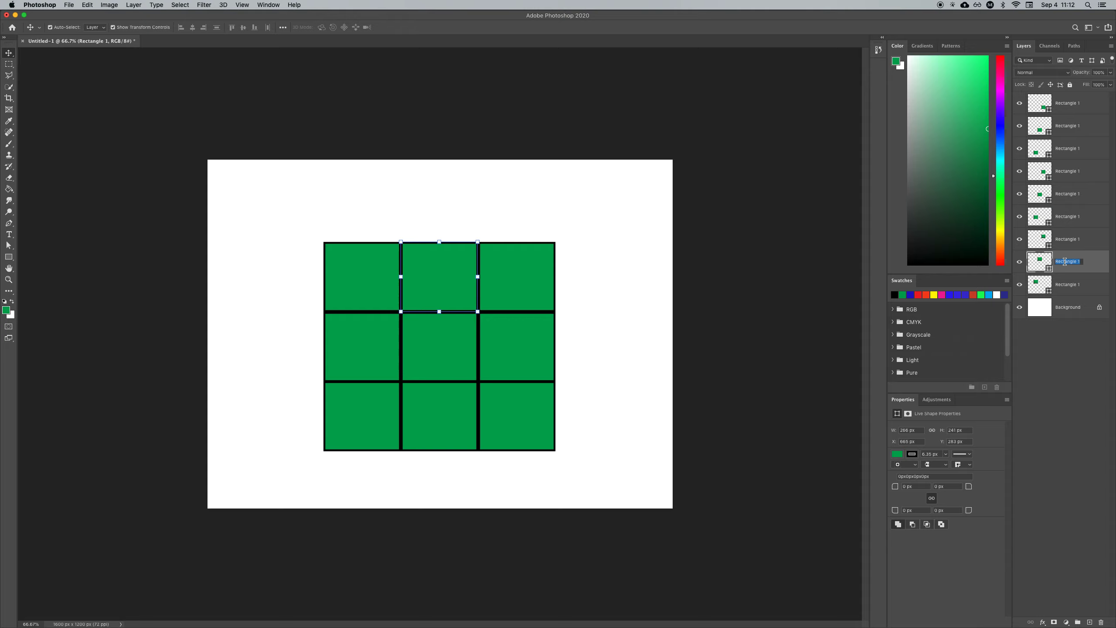
Step: Rename the selected top-row center rectangle layer as "Top Middle" and deselect it
{"action": "type", "text": "Top Middle"}
{"action": "key", "text": "Return"}
{"action": "left_click", "coordinate": [1050, 337]}
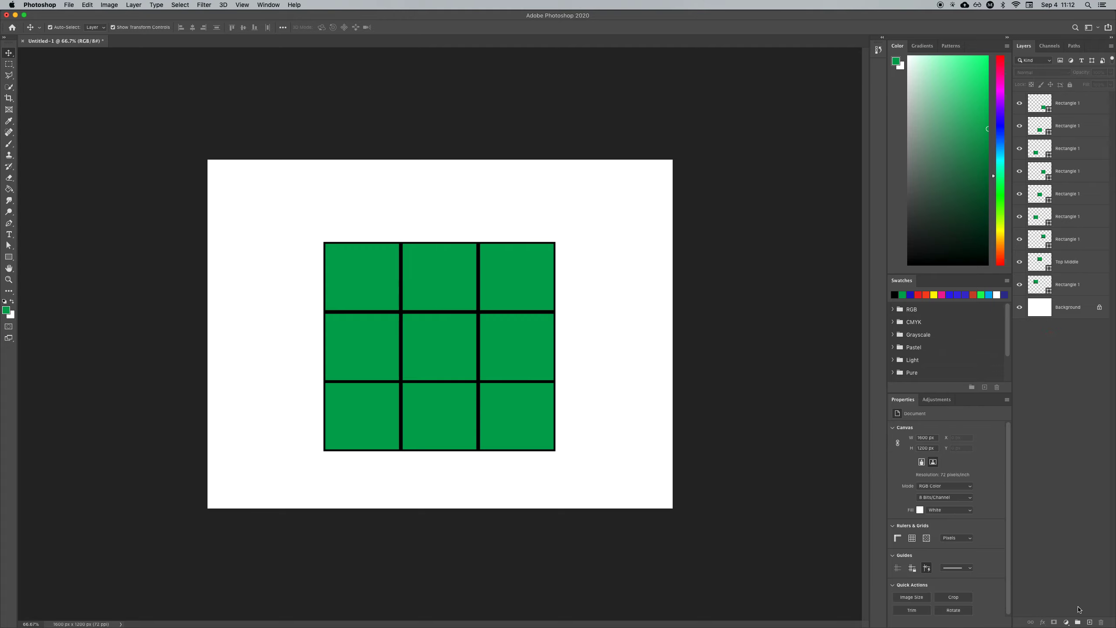
Step: Create a new layer group and move the three bottom-row rectangle layers into it
{"action": "left_click", "coordinate": [1078, 622]}
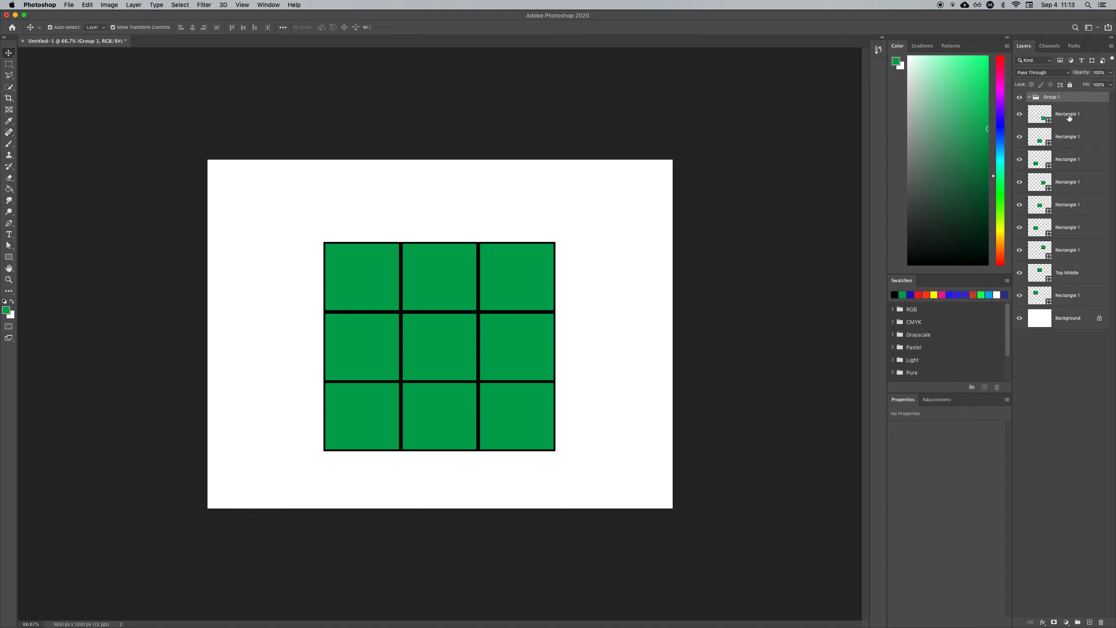
{"action": "left_click_drag", "start_coordinate": [1068, 114], "coordinate": [1057, 96]}
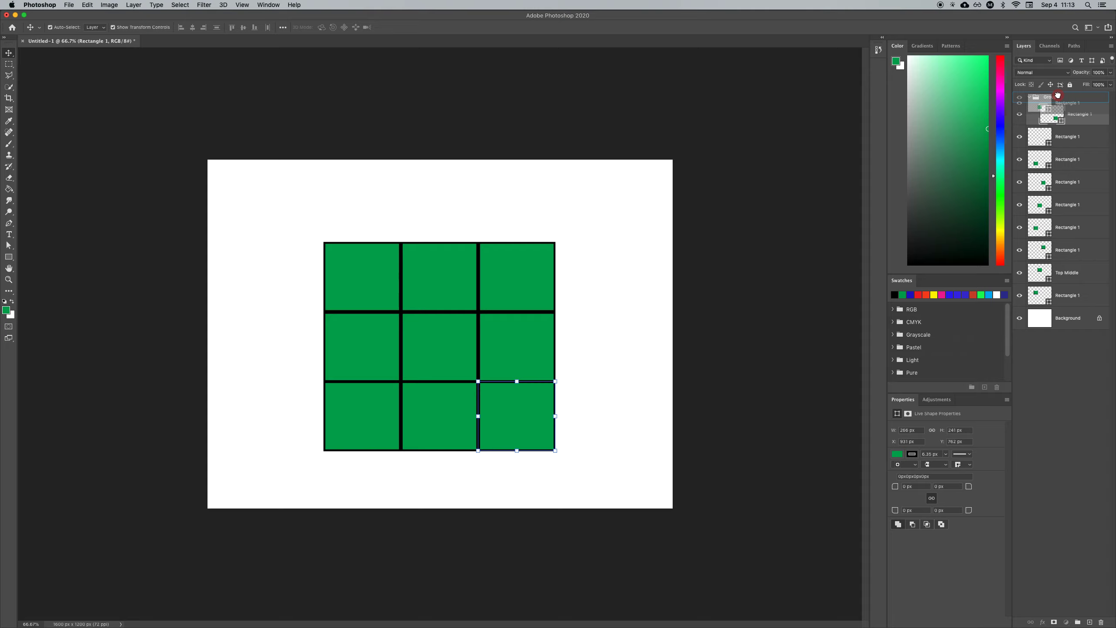
{"action": "left_click_drag", "start_coordinate": [1058, 95], "coordinate": [1057, 96]}
{"action": "left_click_drag", "start_coordinate": [1064, 157], "coordinate": [1056, 105]}
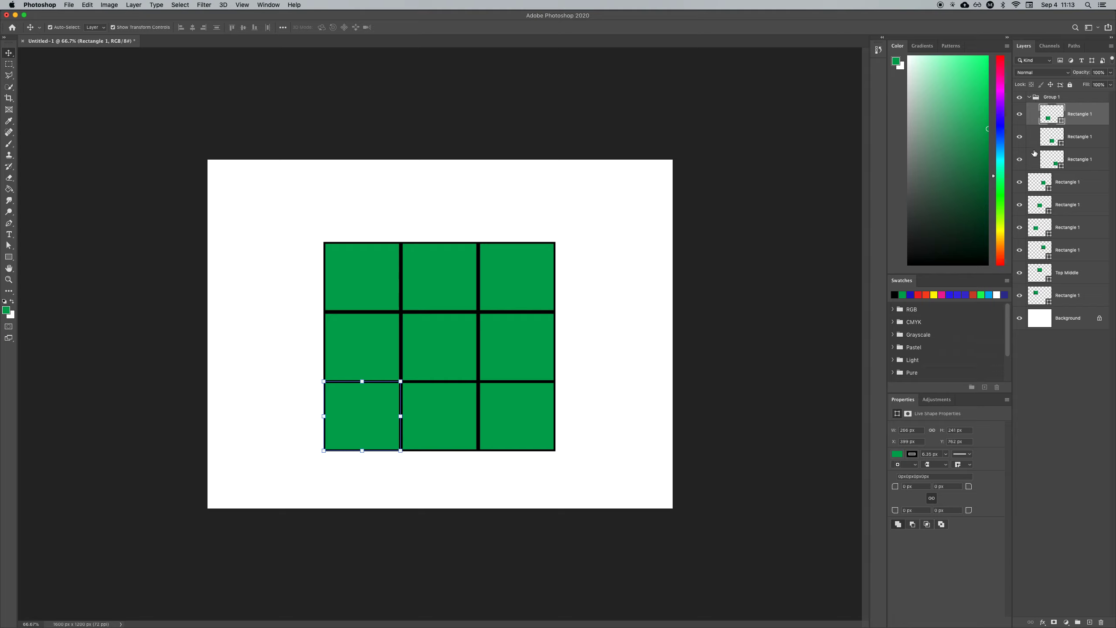
{"action": "left_click", "coordinate": [1028, 97]}
{"action": "left_click", "coordinate": [1029, 98]}
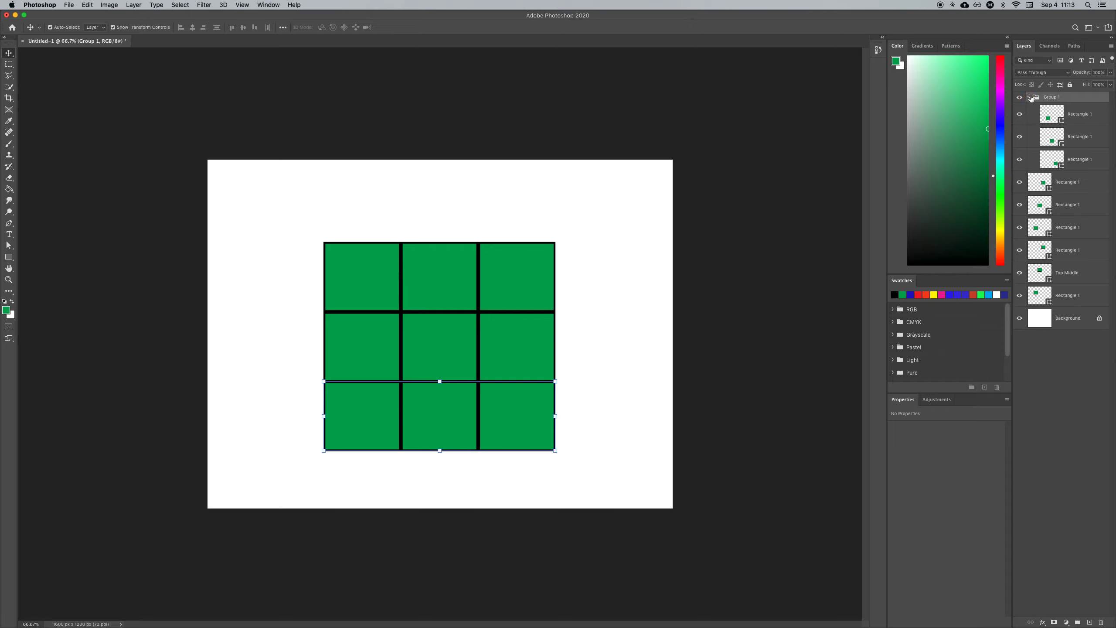
{"action": "left_click", "coordinate": [1029, 97]}
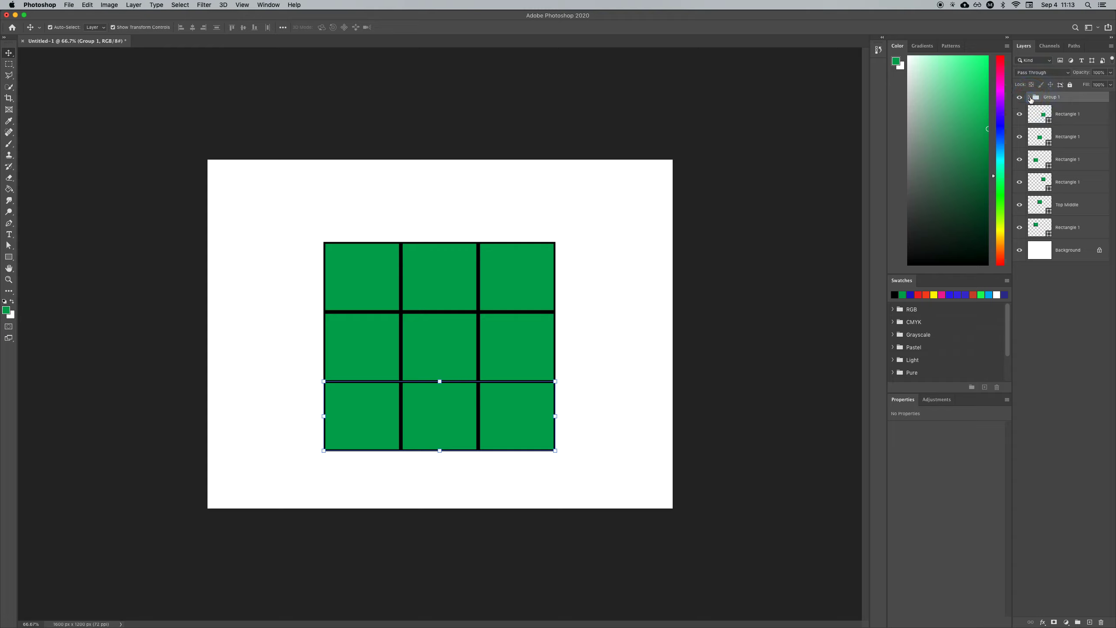
{"action": "left_click", "coordinate": [1030, 97]}
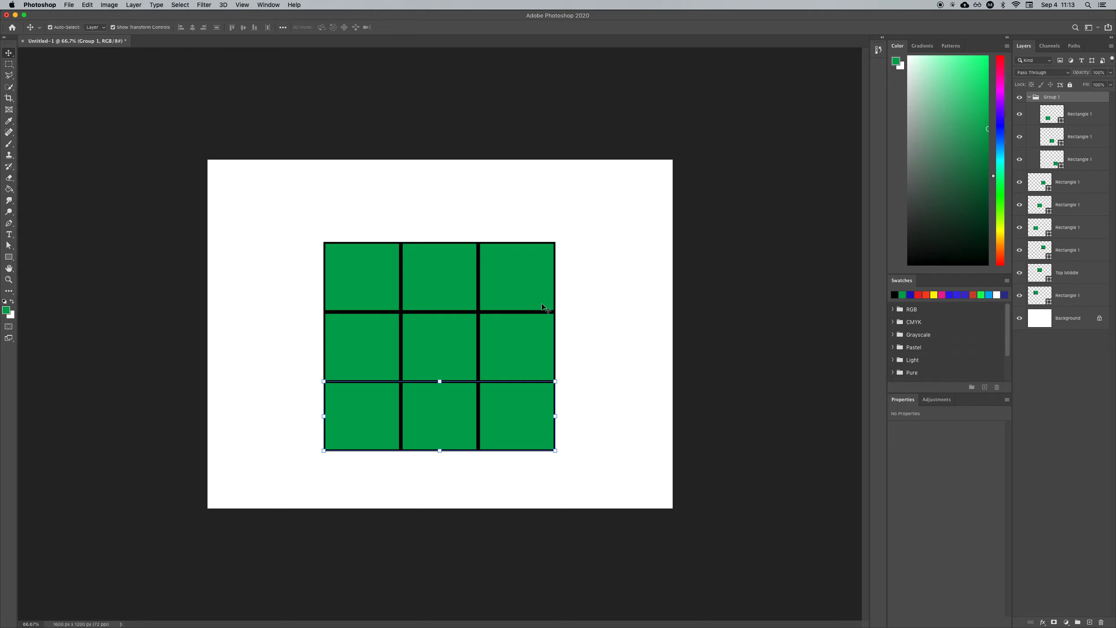
Step: Select the three middle-row rectangles on the canvas and group them into a new layer group
{"action": "left_click", "coordinate": [362, 345]}
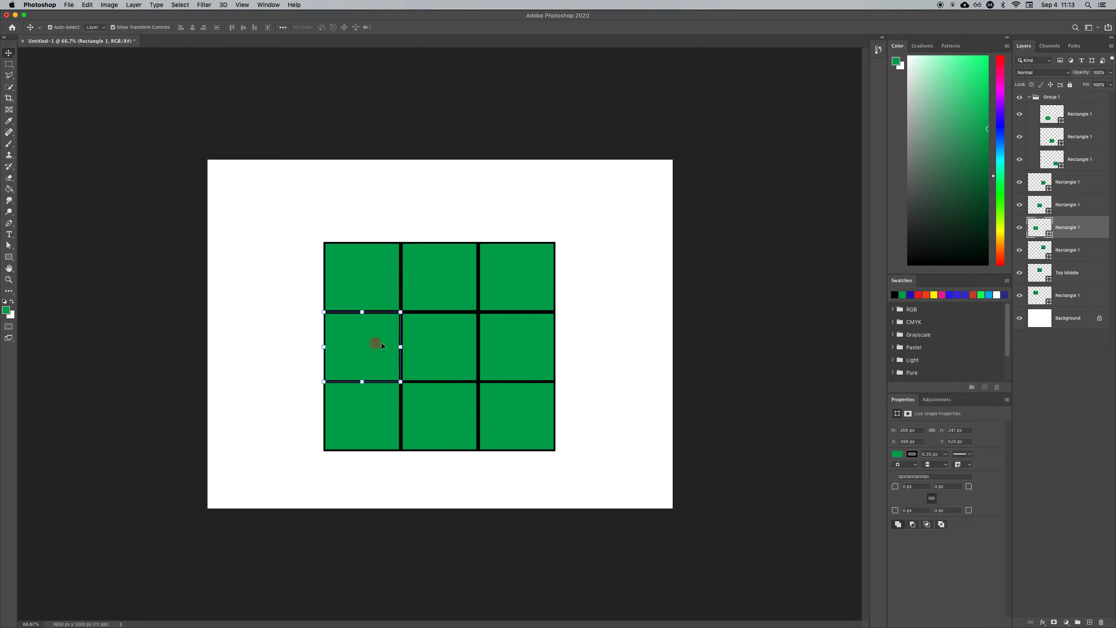
{"action": "left_click", "coordinate": [447, 346]}
{"action": "left_click", "coordinate": [532, 343]}
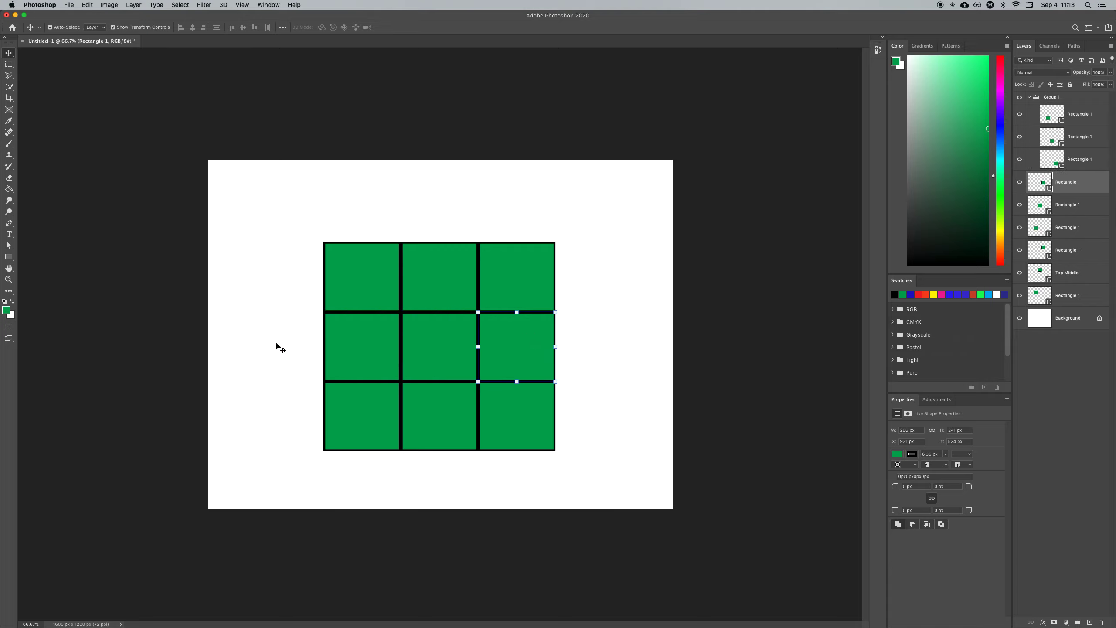
{"action": "left_click_drag", "start_coordinate": [276, 344], "coordinate": [539, 353]}
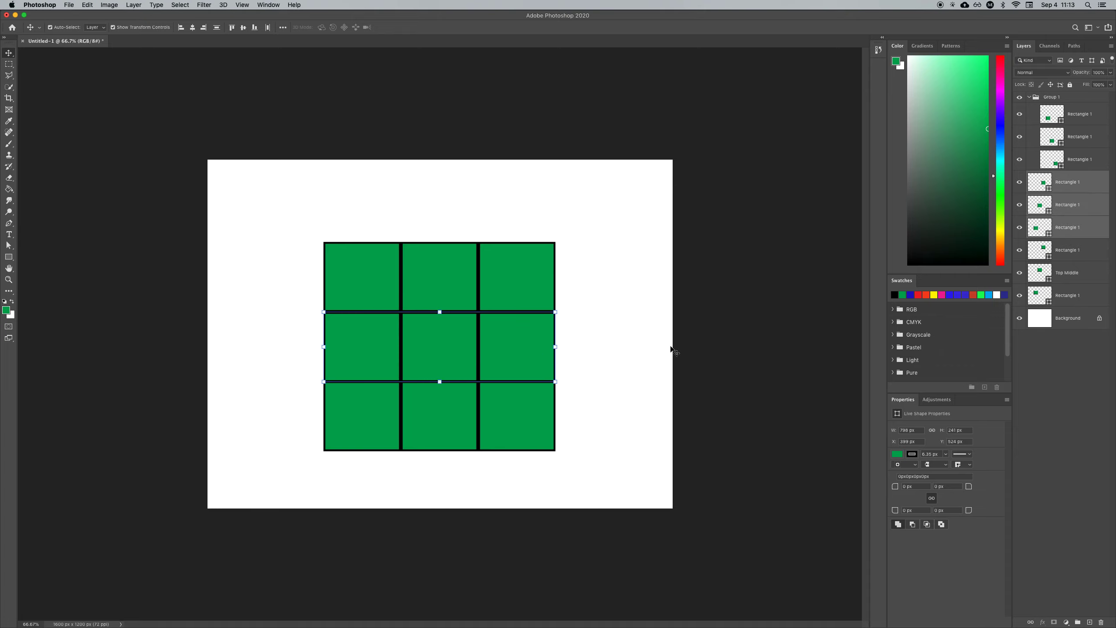
{"action": "left_click", "coordinate": [1077, 622]}
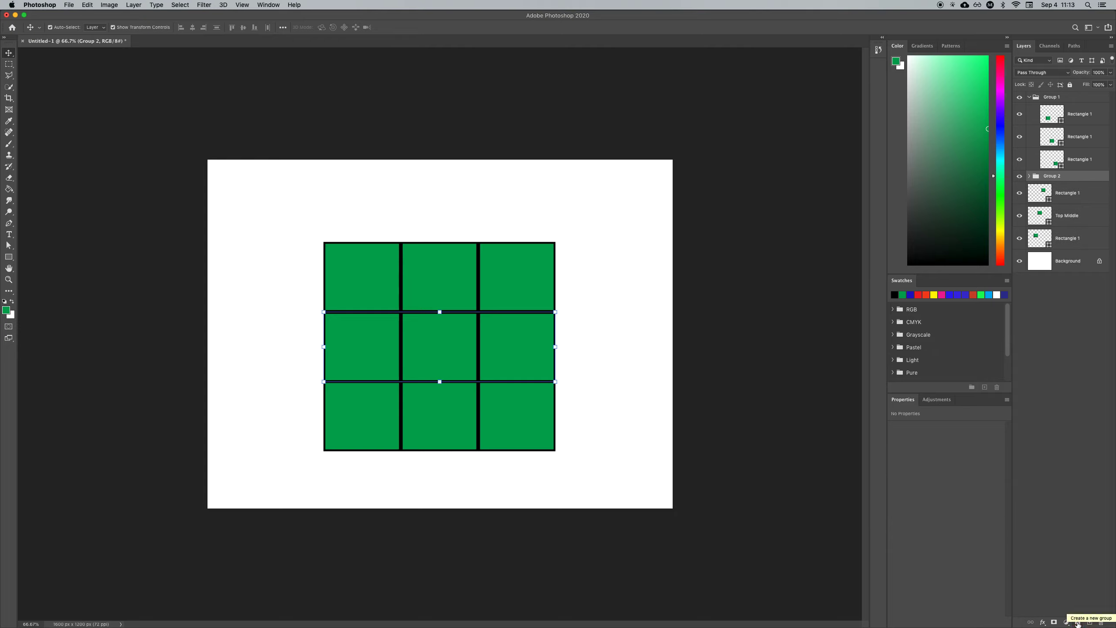
{"action": "left_click", "coordinate": [1028, 176]}
{"action": "left_click", "coordinate": [1019, 177]}
{"action": "left_click", "coordinate": [1019, 177]}
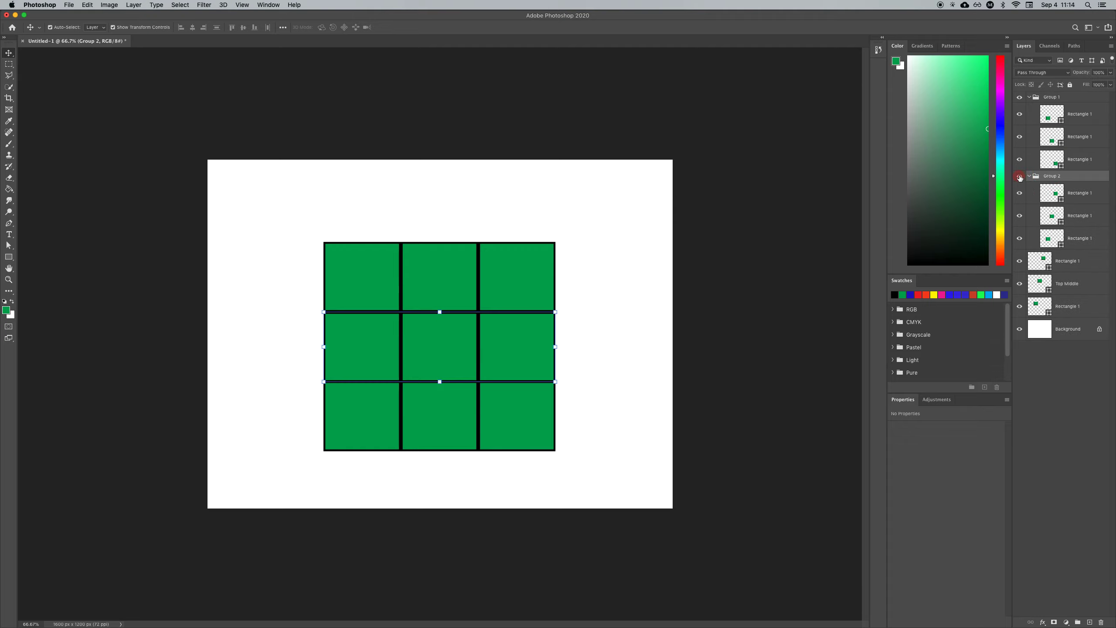
{"action": "left_click", "coordinate": [1019, 98]}
{"action": "left_click", "coordinate": [1019, 98]}
Step: Select the three top-row rectangles on the canvas and group them into a new layer group
{"action": "left_click_drag", "start_coordinate": [627, 257], "coordinate": [344, 285]}
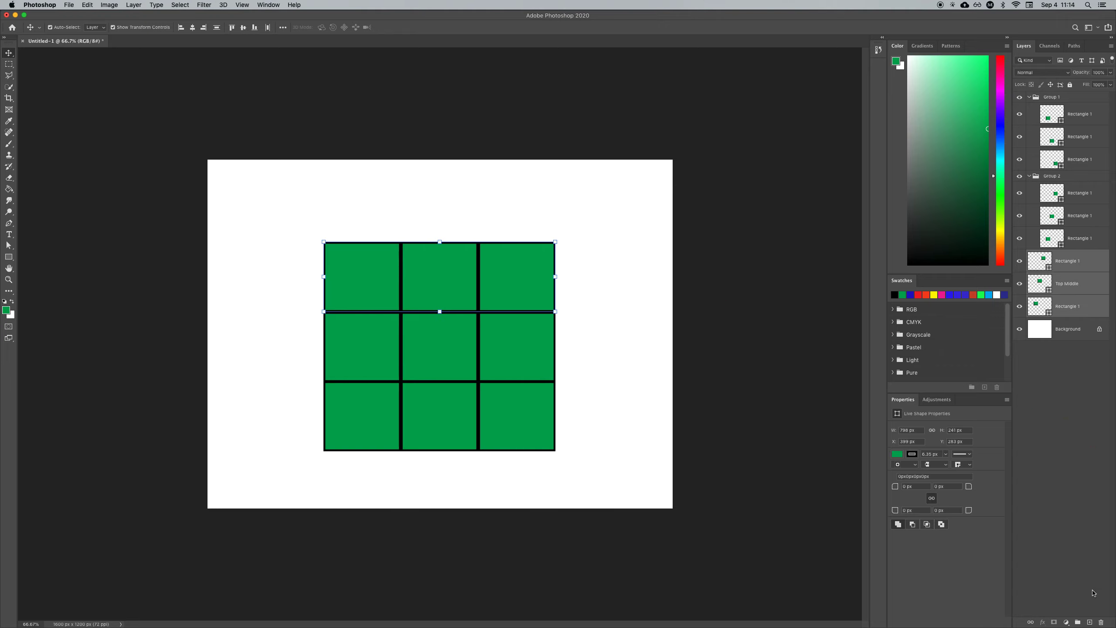
{"action": "left_click", "coordinate": [1078, 622]}
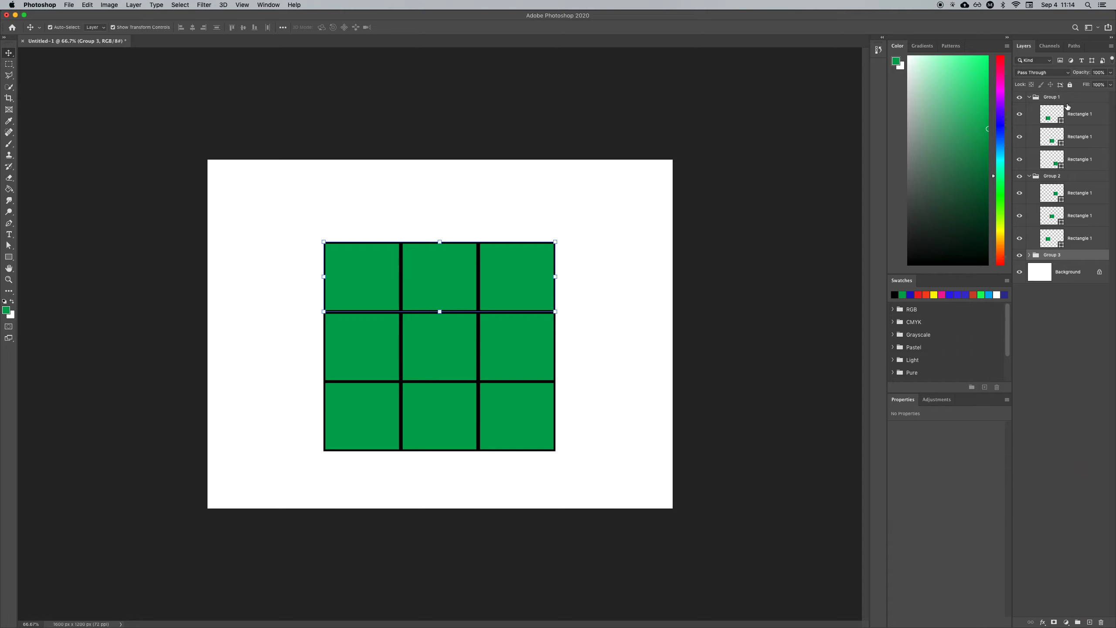
{"action": "left_click", "coordinate": [1028, 255]}
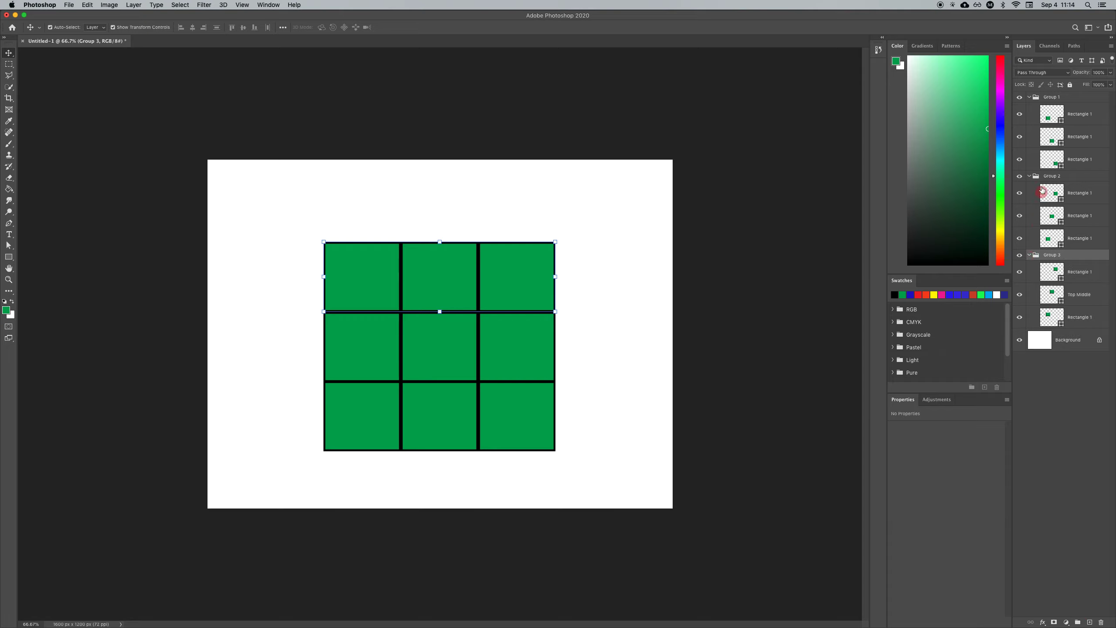
Step: Rename the three groups as Bottom, Middle and Top, from the first group to the last
{"action": "double_click", "coordinate": [1050, 96]}
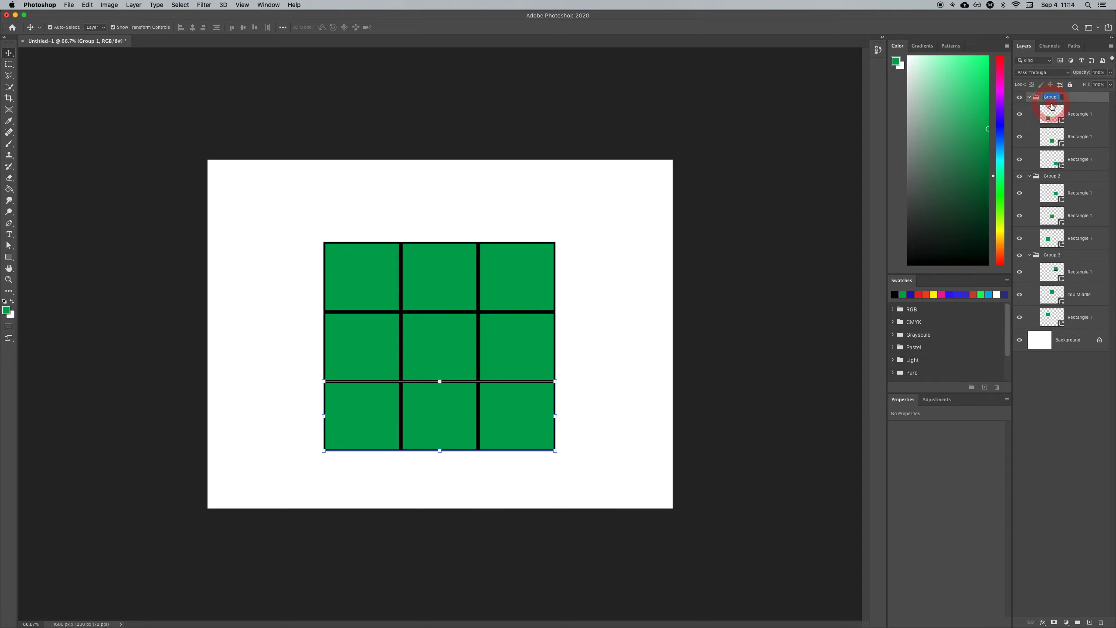
{"action": "type", "text": "Bottom"}
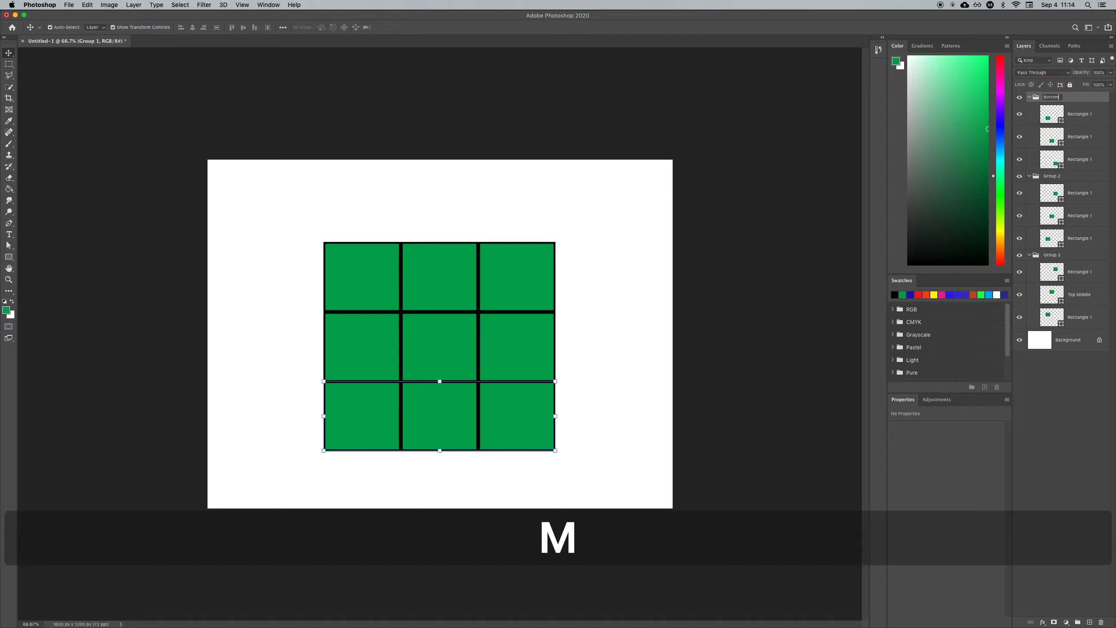
{"action": "double_click", "coordinate": [1047, 175]}
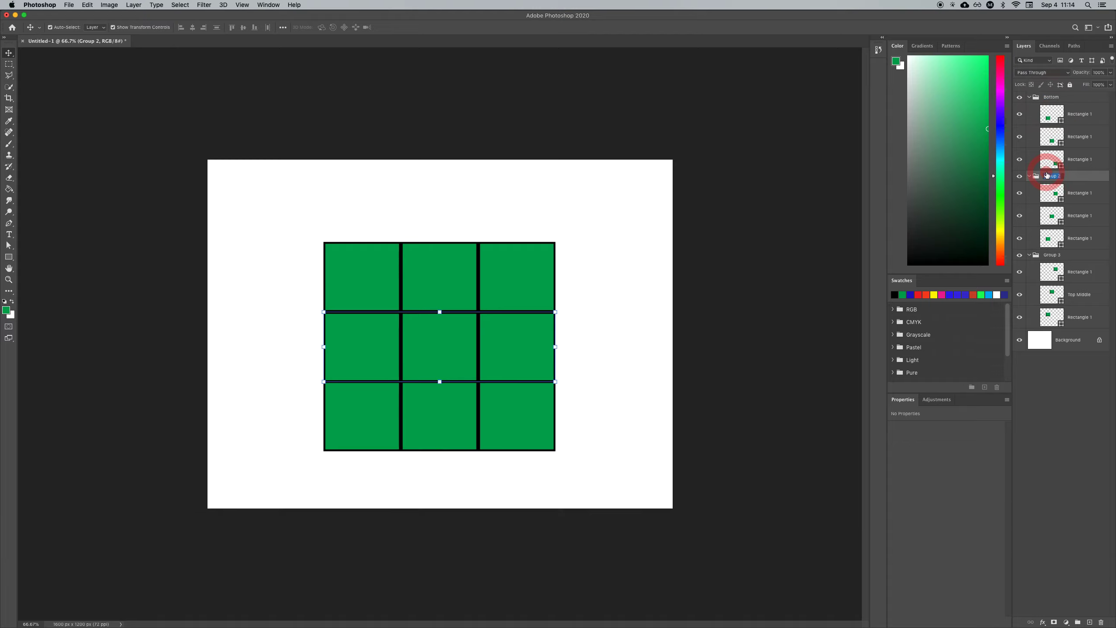
{"action": "type", "text": "Middle"}
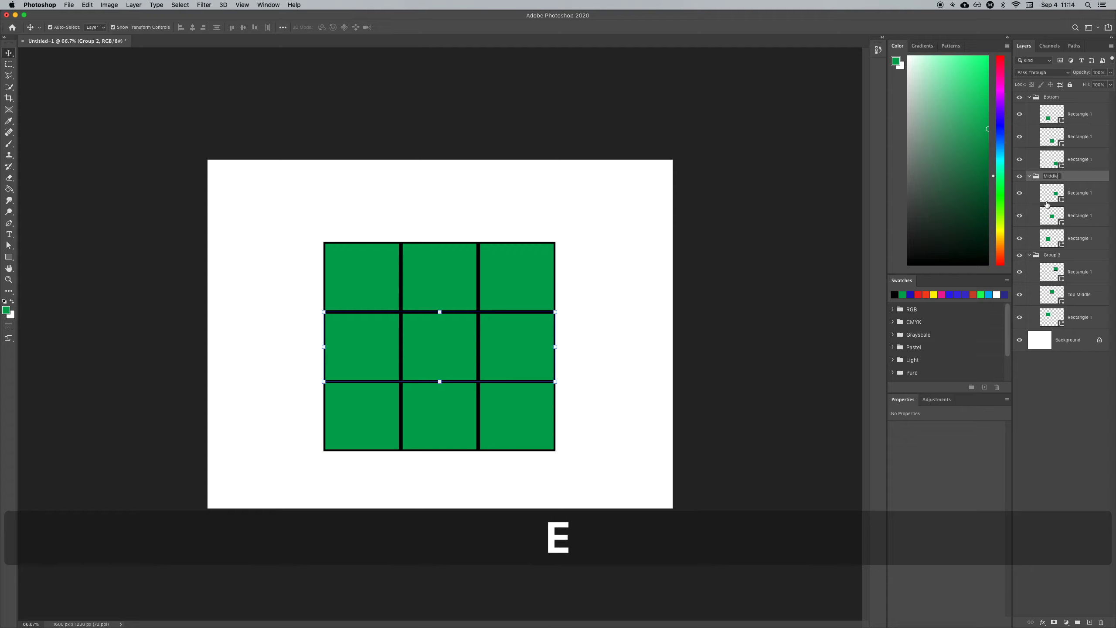
{"action": "double_click", "coordinate": [1052, 255]}
{"action": "type", "text": "Top"}
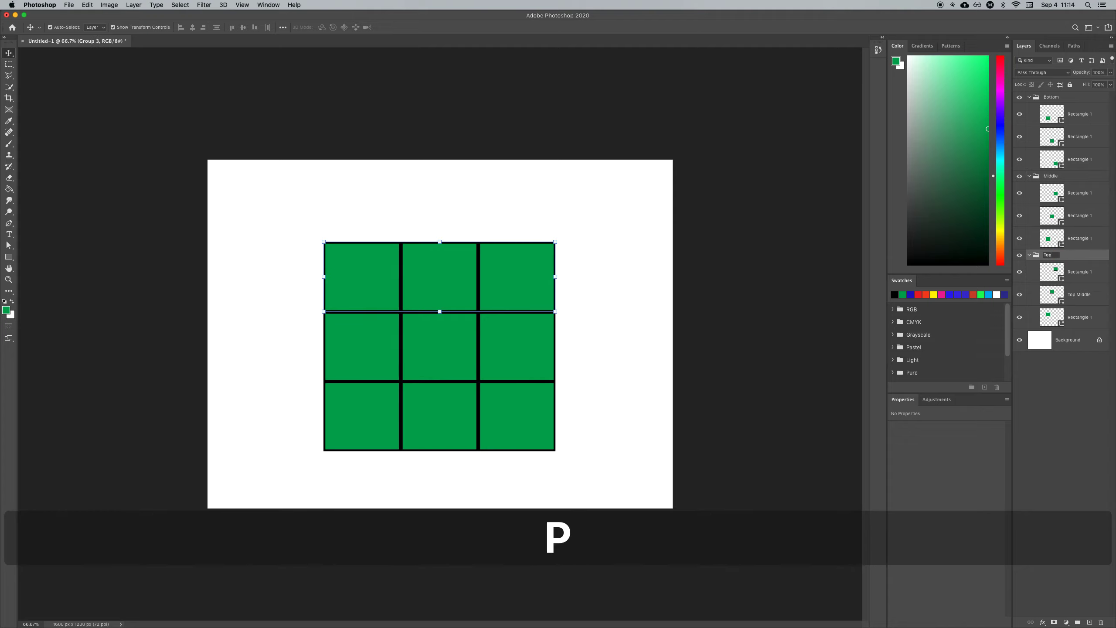
{"action": "key", "text": "Return"}
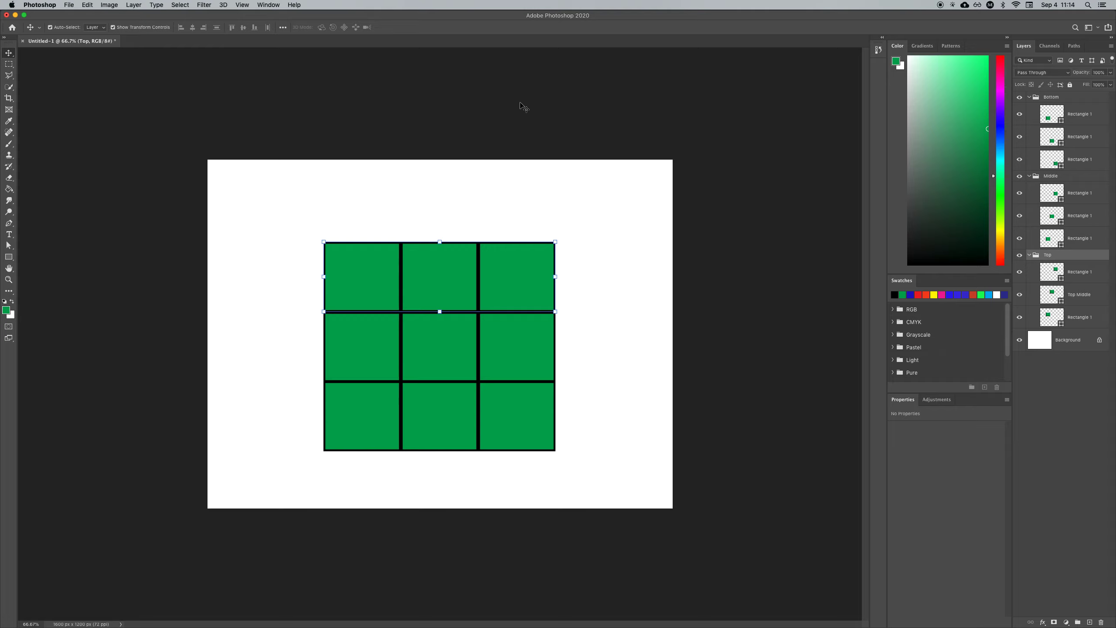
Step: Ungroup the layers of the Top group
{"action": "left_click", "coordinate": [134, 5]}
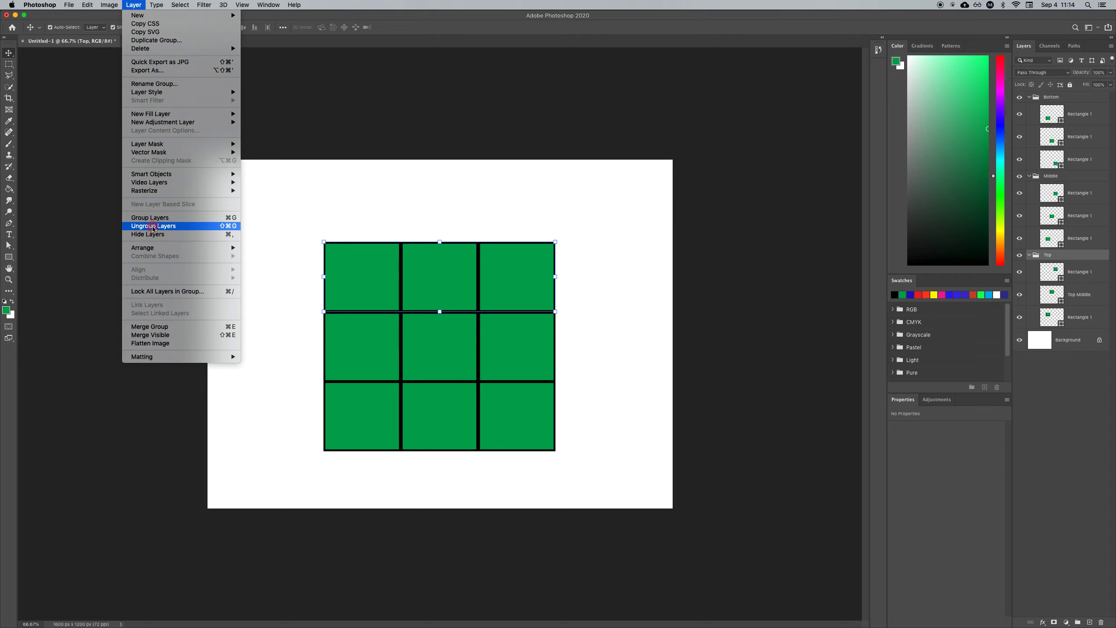
{"action": "left_click", "coordinate": [153, 227]}
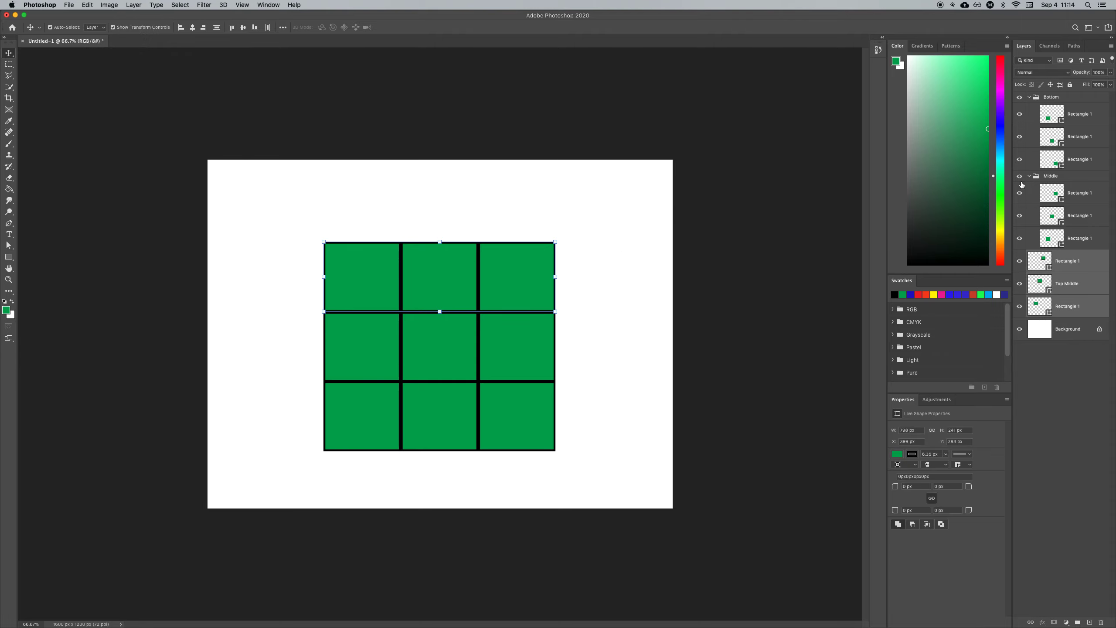
Step: Move the middle-row rectangle layers out of the Middle group
{"action": "left_click", "coordinate": [1079, 193]}
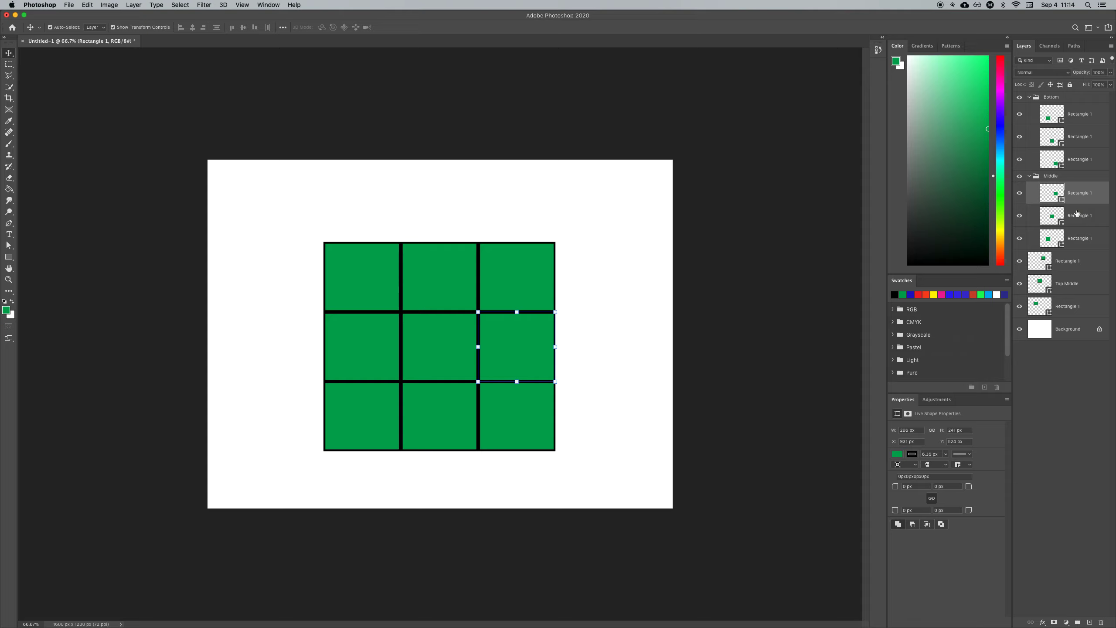
{"action": "left_click_drag", "start_coordinate": [1074, 191], "coordinate": [1070, 250]}
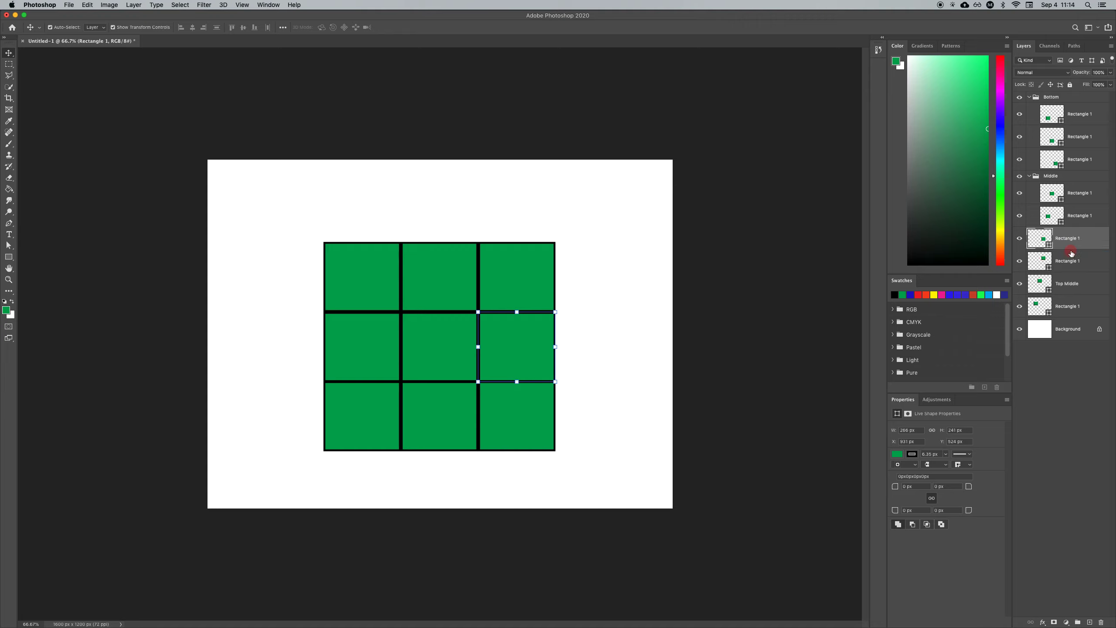
{"action": "left_click", "coordinate": [1073, 218]}
{"action": "left_click", "coordinate": [1075, 200], "text": "shift"}
{"action": "left_click_drag", "start_coordinate": [1076, 216], "coordinate": [1076, 241]}
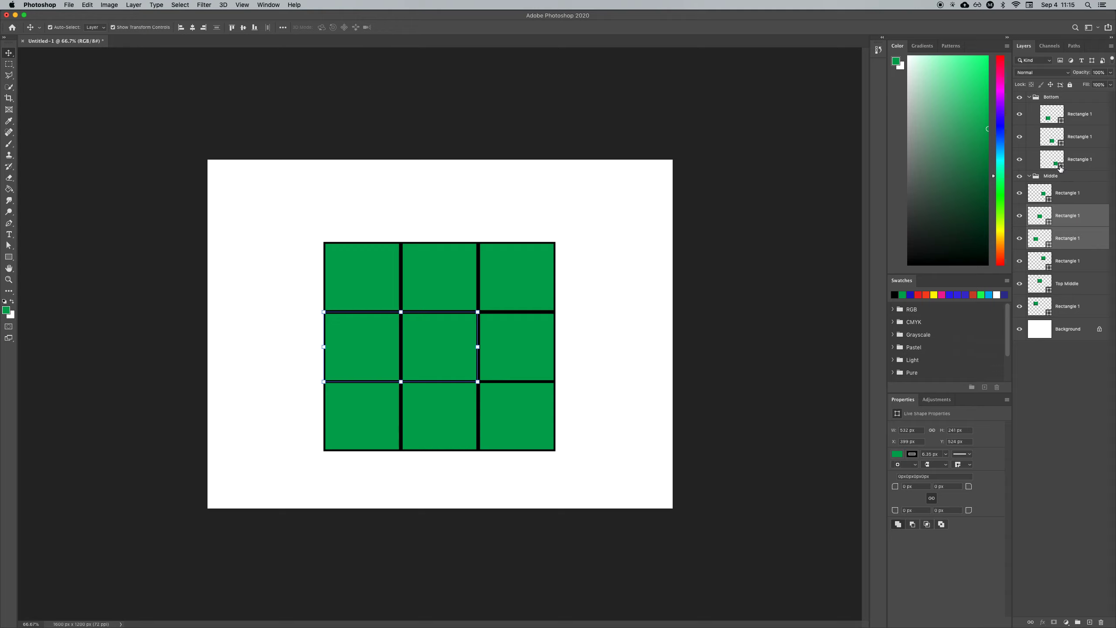
Step: Delete the Bottom group and undo the deletion
{"action": "left_click", "coordinate": [1052, 178]}
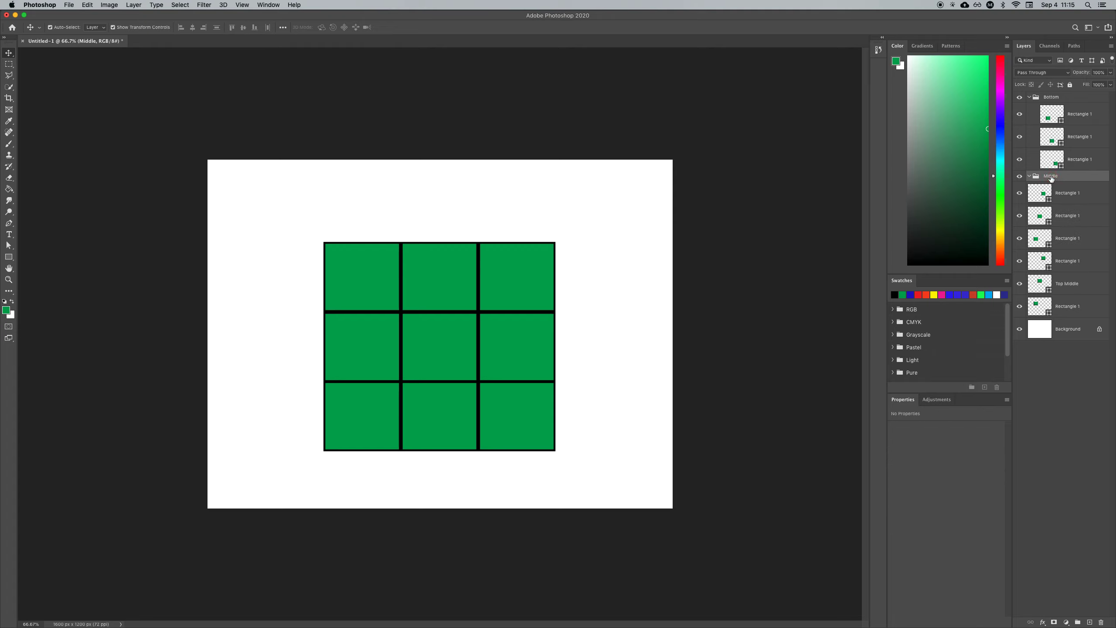
{"action": "left_click", "coordinate": [1053, 99]}
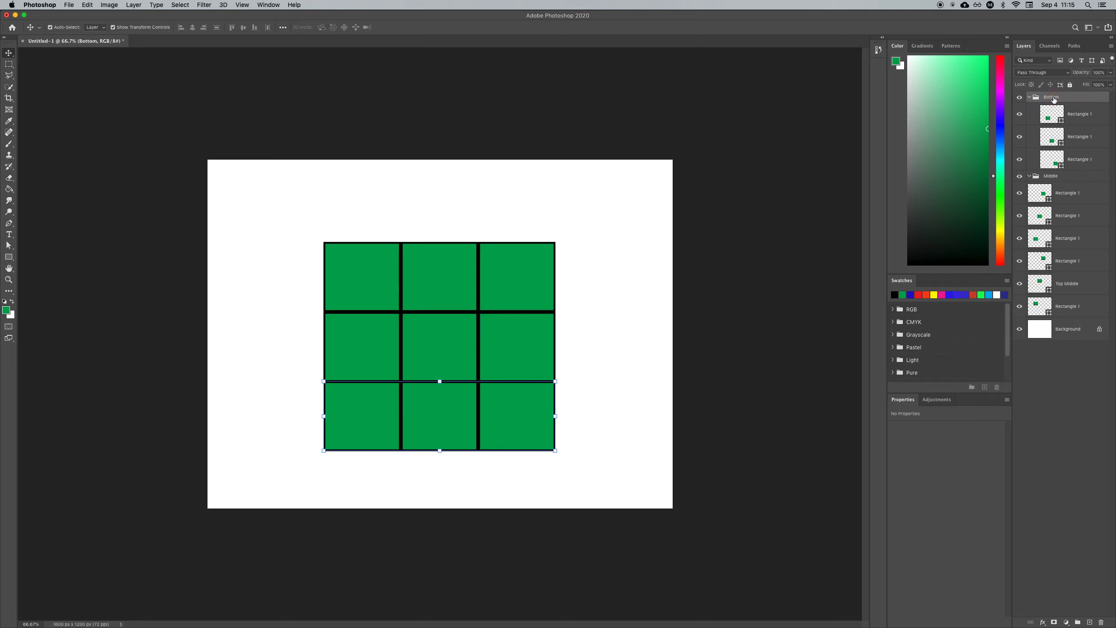
{"action": "key", "text": "Delete"}
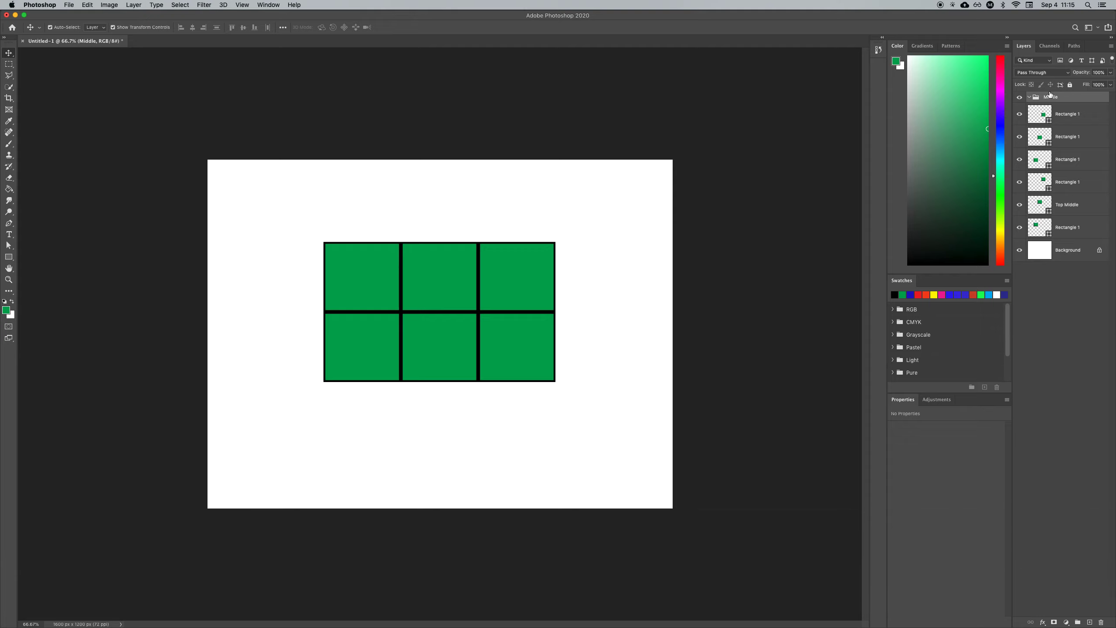
{"action": "key", "text": "super+z"}
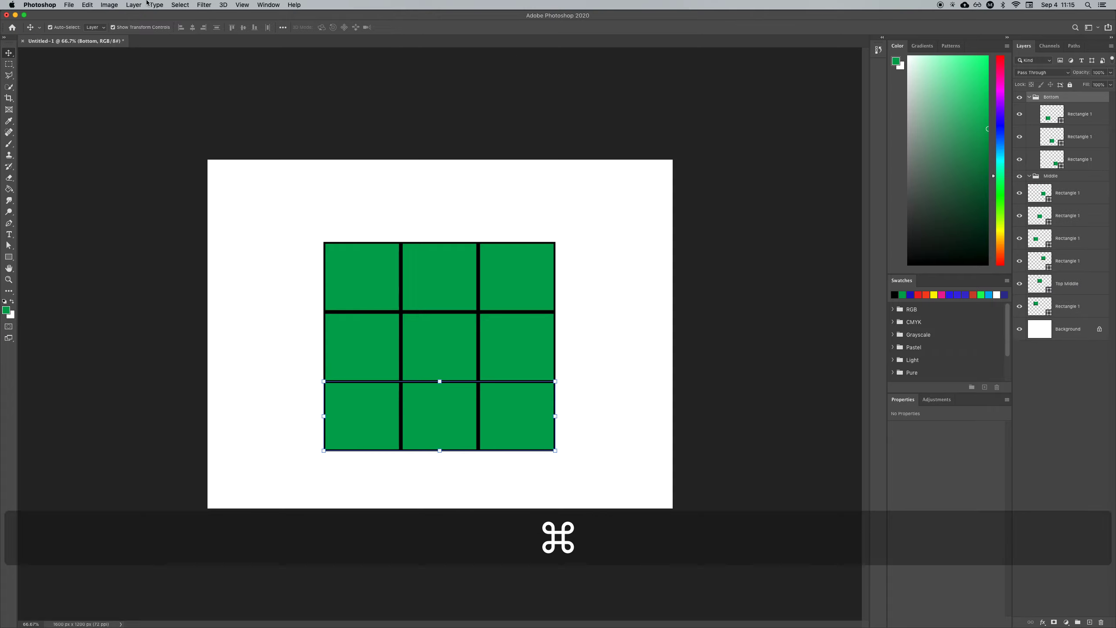
Step: Ungroup the layers of the Bottom group
{"action": "left_click", "coordinate": [134, 4]}
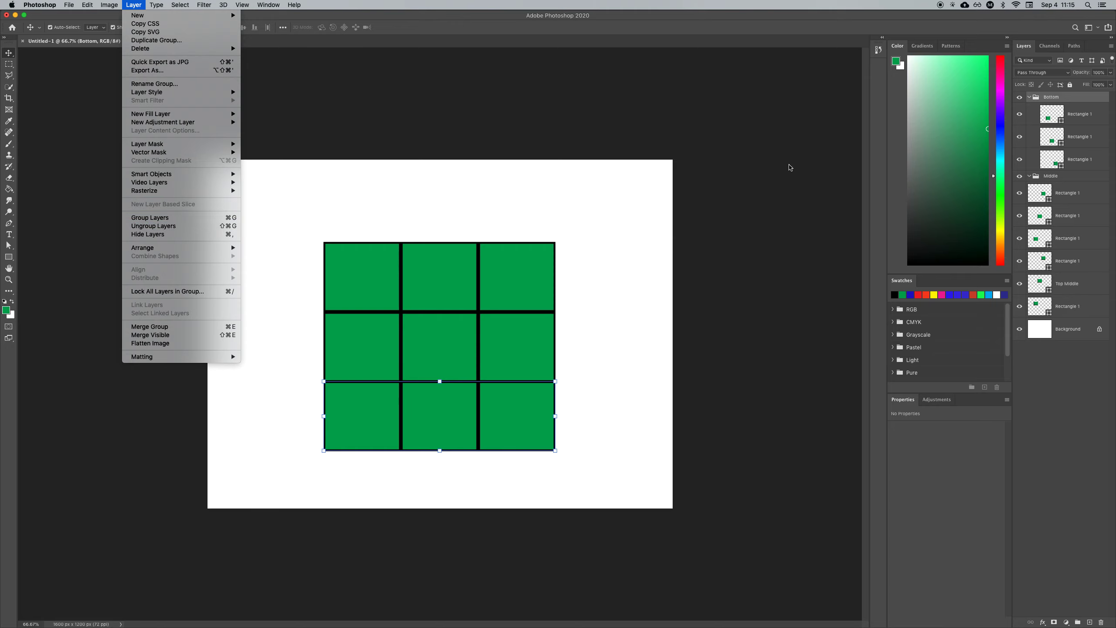
{"action": "left_click", "coordinate": [1072, 101]}
{"action": "right_click", "coordinate": [1058, 99]}
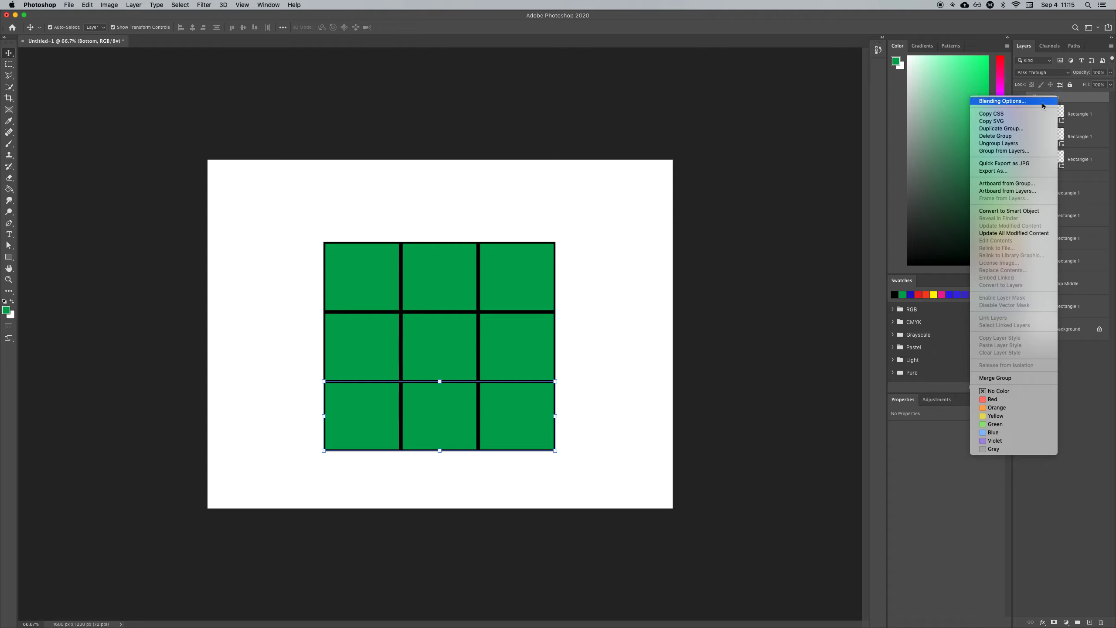
{"action": "left_click", "coordinate": [1006, 144]}
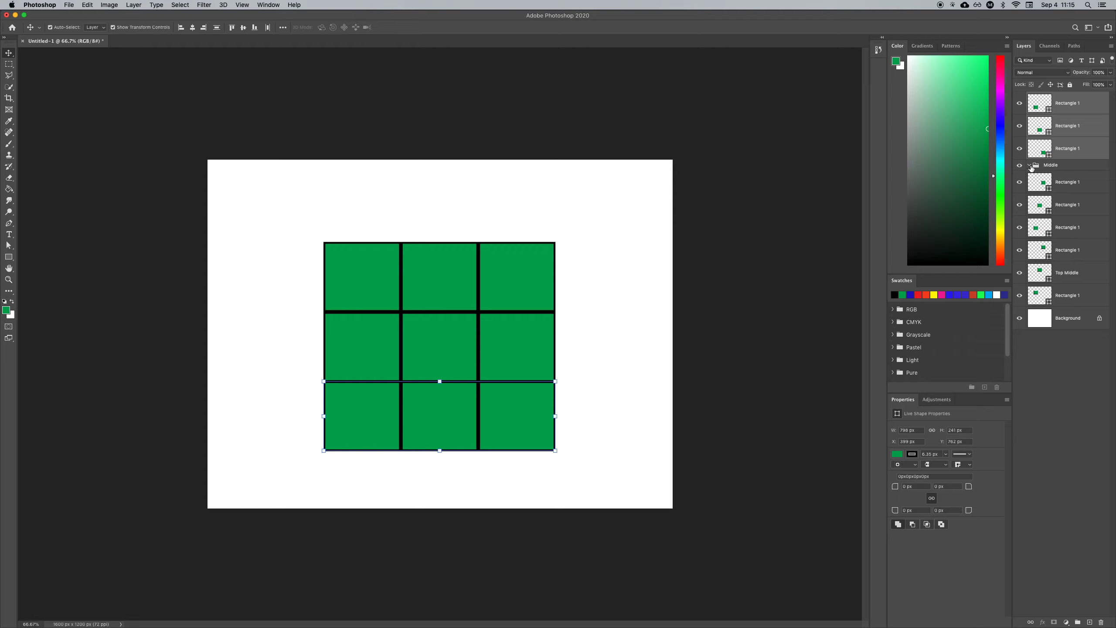
Step: Undo the last two layer changes to restore the Bottom, Middle and Top groups
{"action": "key", "text": "super+z"}
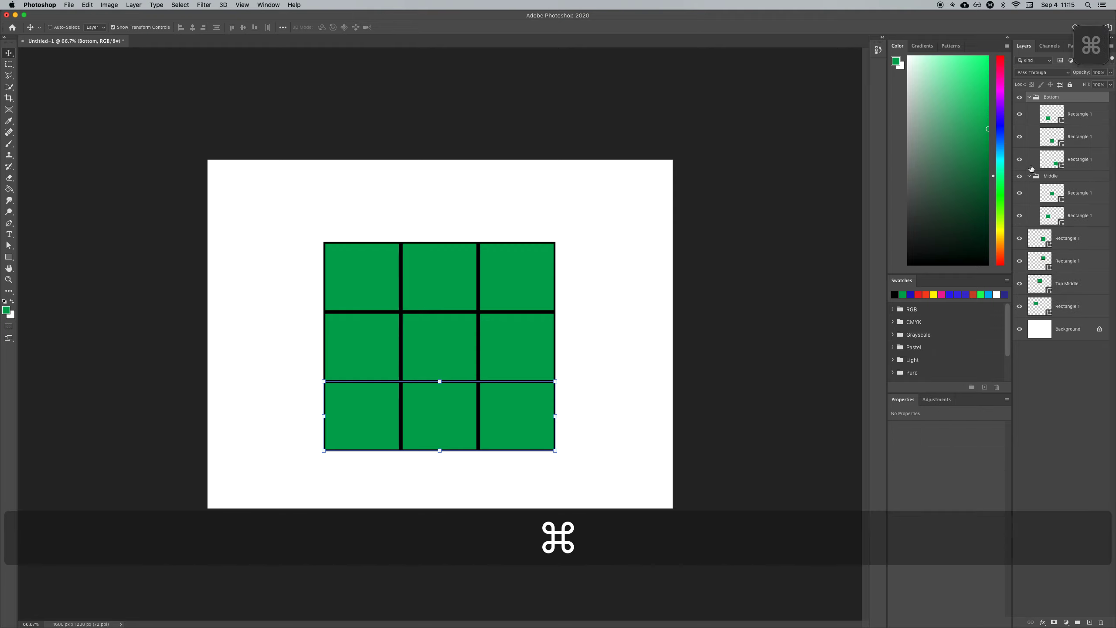
{"action": "key", "text": "super+z"}
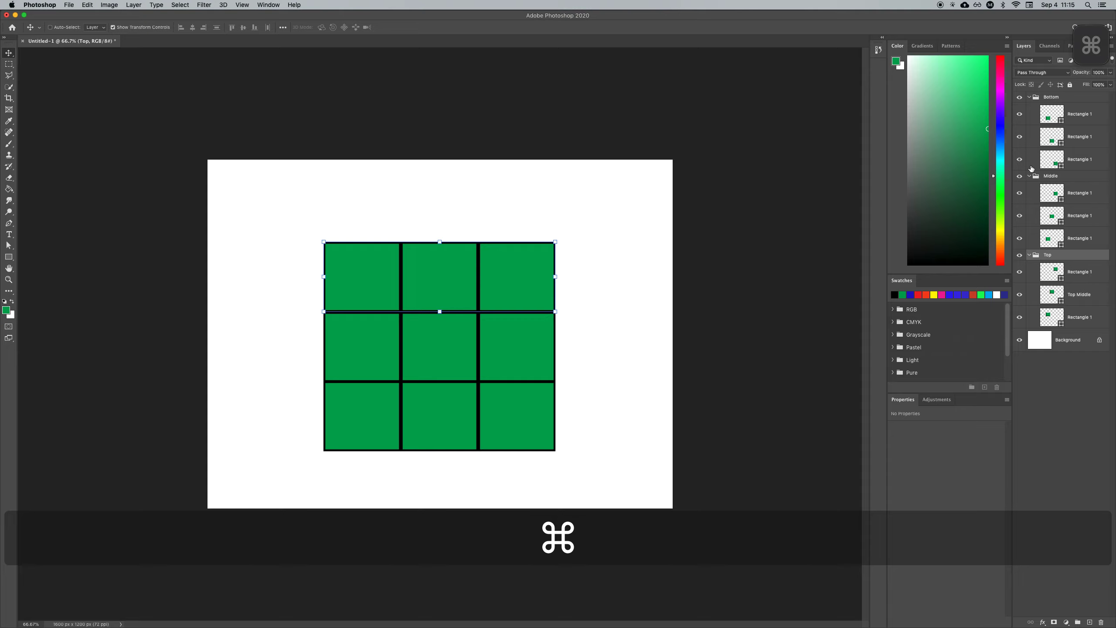
Step: Collapse the Bottom, Middle and Top groups in the Layers panel
{"action": "left_click", "coordinate": [1029, 97]}
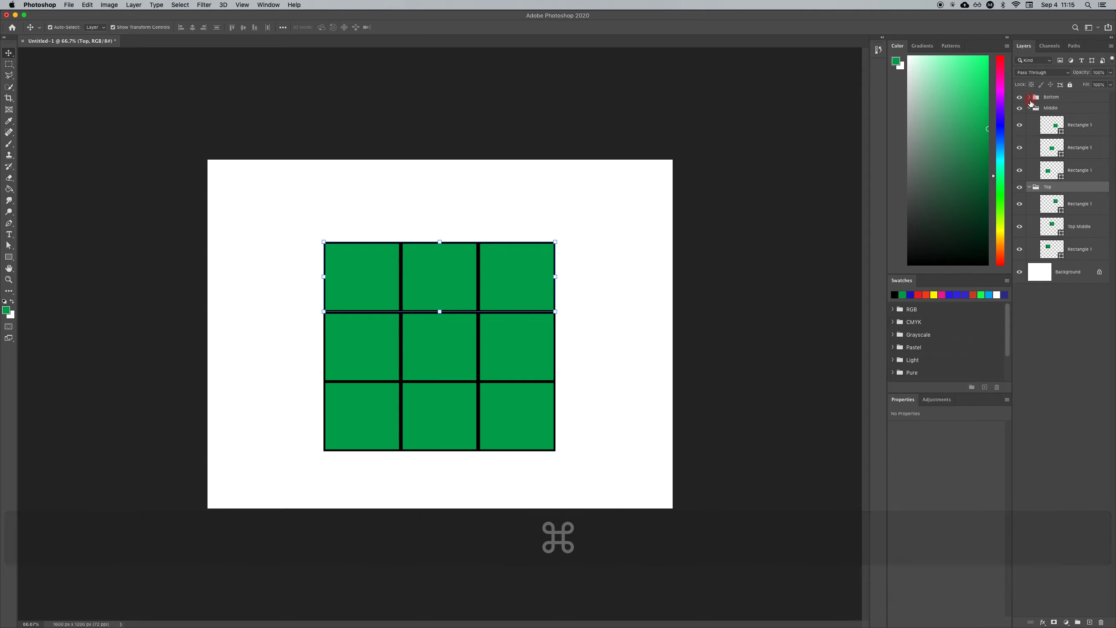
{"action": "left_click", "coordinate": [1029, 108]}
{"action": "left_click", "coordinate": [1029, 118]}
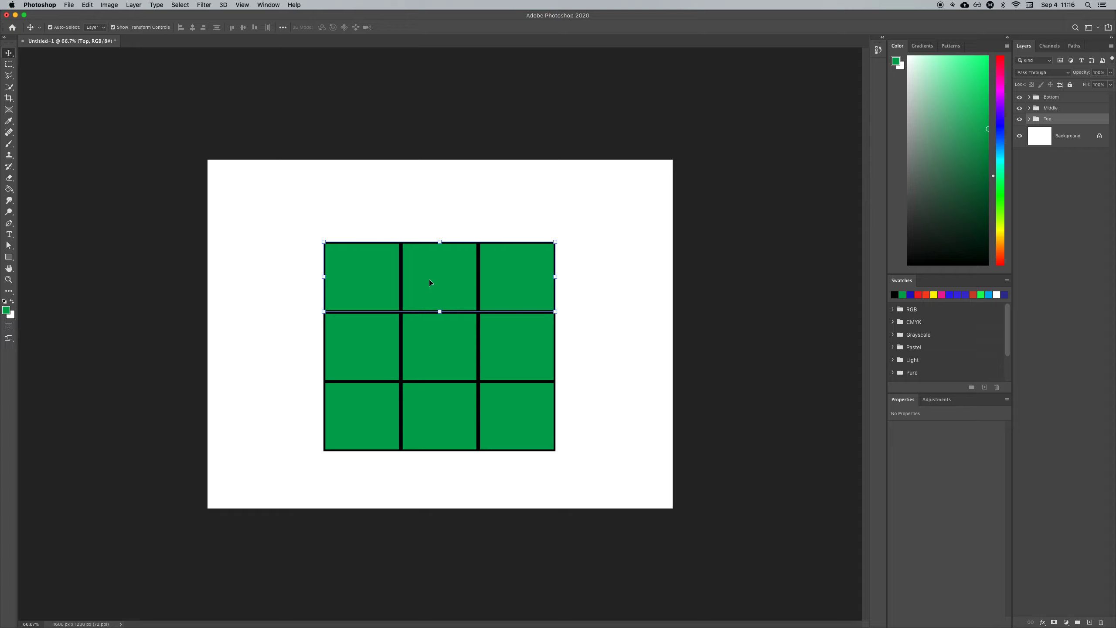
Step: Marquee-select the top row of rectangles on the canvas to select their layers
{"action": "left_click", "coordinate": [323, 220]}
{"action": "left_click_drag", "start_coordinate": [309, 231], "coordinate": [529, 266]}
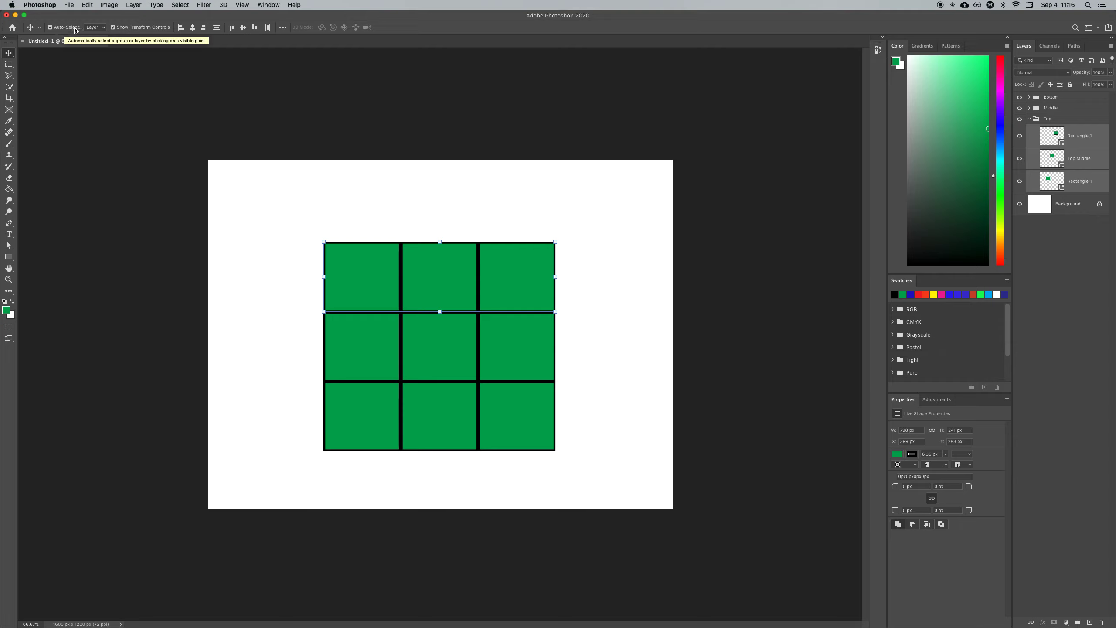
Step: Set the Move tool's auto-select target to Layer and select the middle-left rectangle on the canvas
{"action": "left_click", "coordinate": [102, 29]}
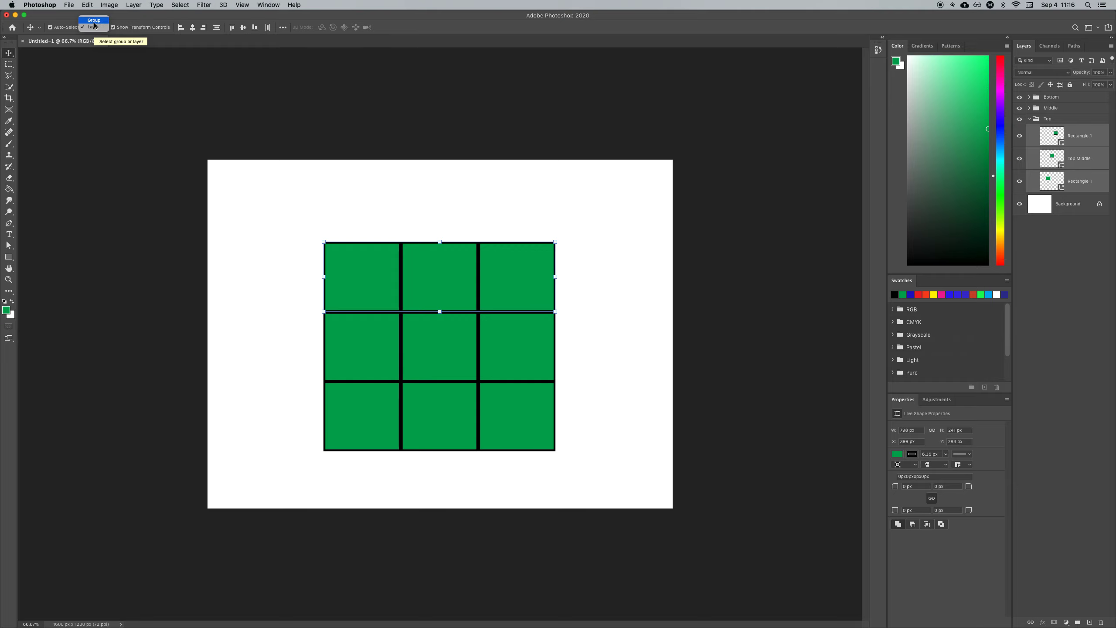
{"action": "left_click", "coordinate": [94, 28]}
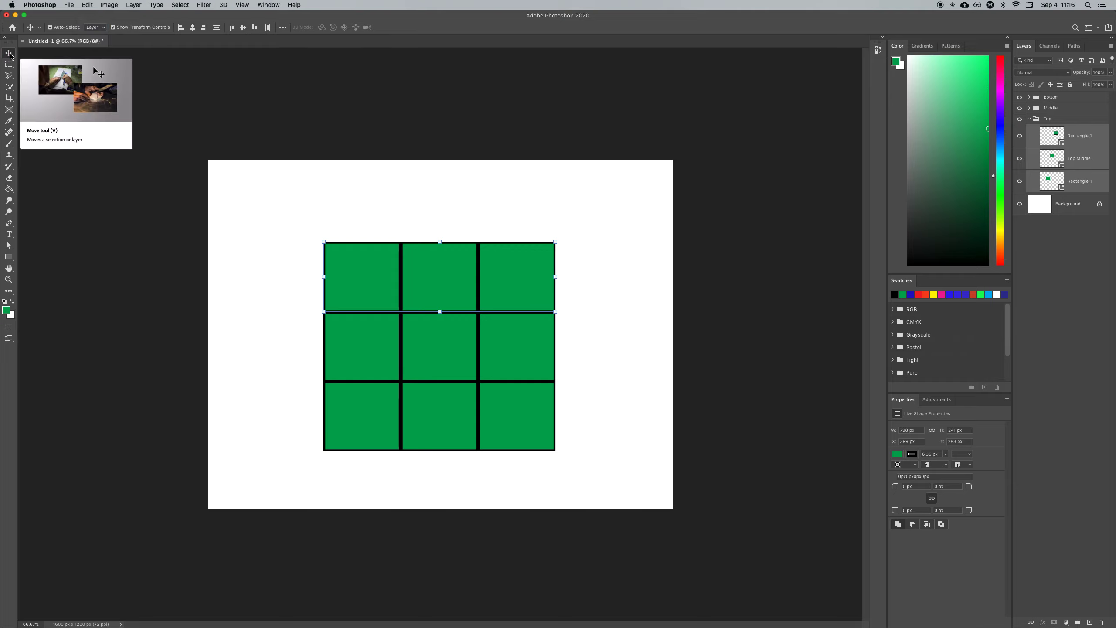
{"action": "left_click", "coordinate": [359, 342]}
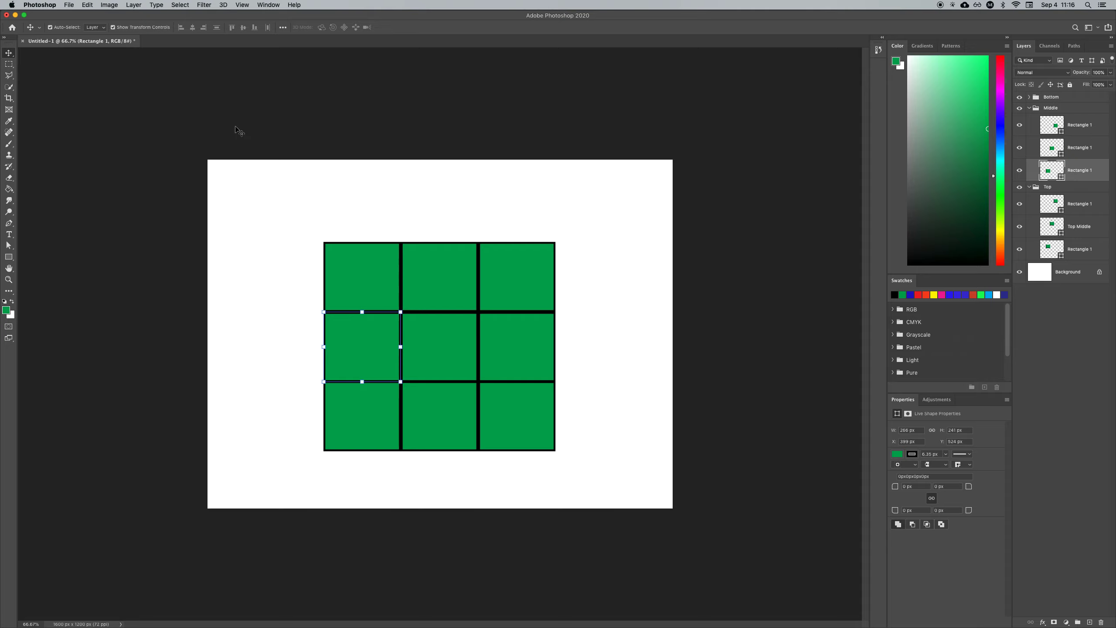
Step: Set the auto-select target to Group and move the top row up and the bottom row down to space the rows apart
{"action": "left_click", "coordinate": [103, 28]}
{"action": "left_click", "coordinate": [100, 21]}
{"action": "left_click", "coordinate": [439, 344]}
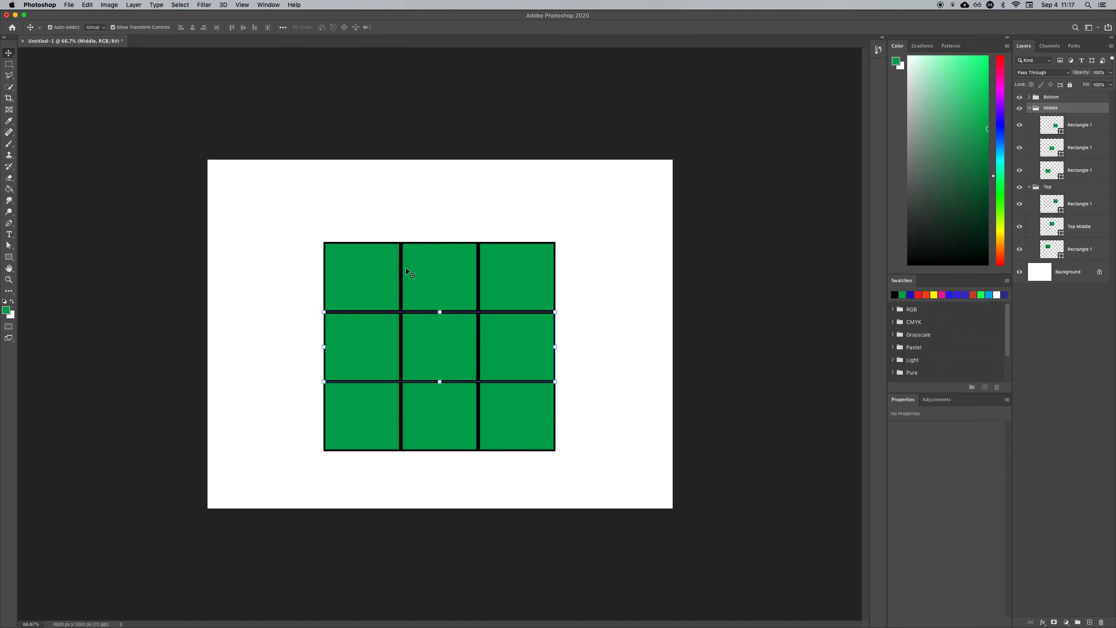
{"action": "left_click", "coordinate": [385, 275]}
{"action": "left_click_drag", "start_coordinate": [385, 275], "coordinate": [385, 241]}
{"action": "left_click_drag", "start_coordinate": [387, 347], "coordinate": [388, 341]}
{"action": "left_click_drag", "start_coordinate": [388, 412], "coordinate": [390, 421]}
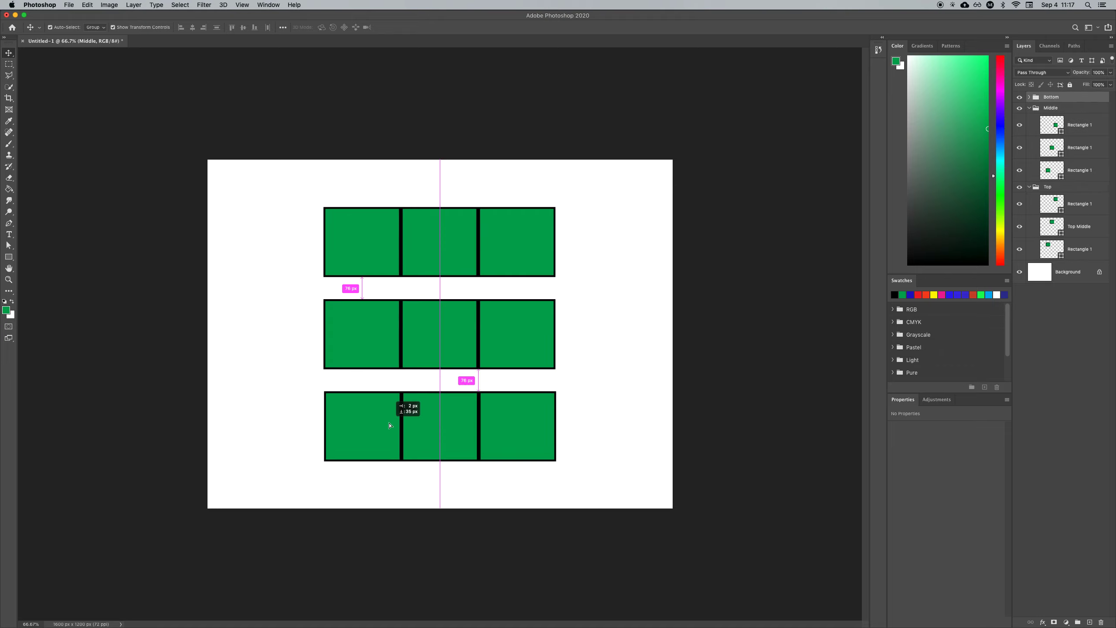
Step: Free-transform the Bottom group, scaling it larger and rotating it slightly clockwise, then commit the transform
{"action": "left_click_drag", "start_coordinate": [555, 390], "coordinate": [622, 364]}
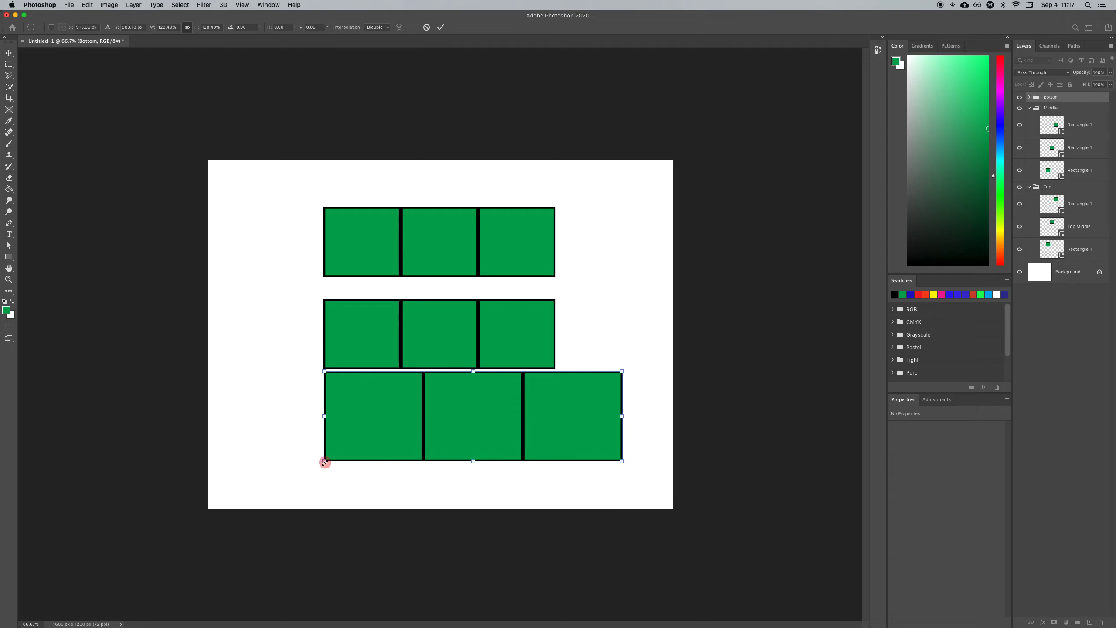
{"action": "left_click_drag", "start_coordinate": [324, 461], "coordinate": [258, 479]}
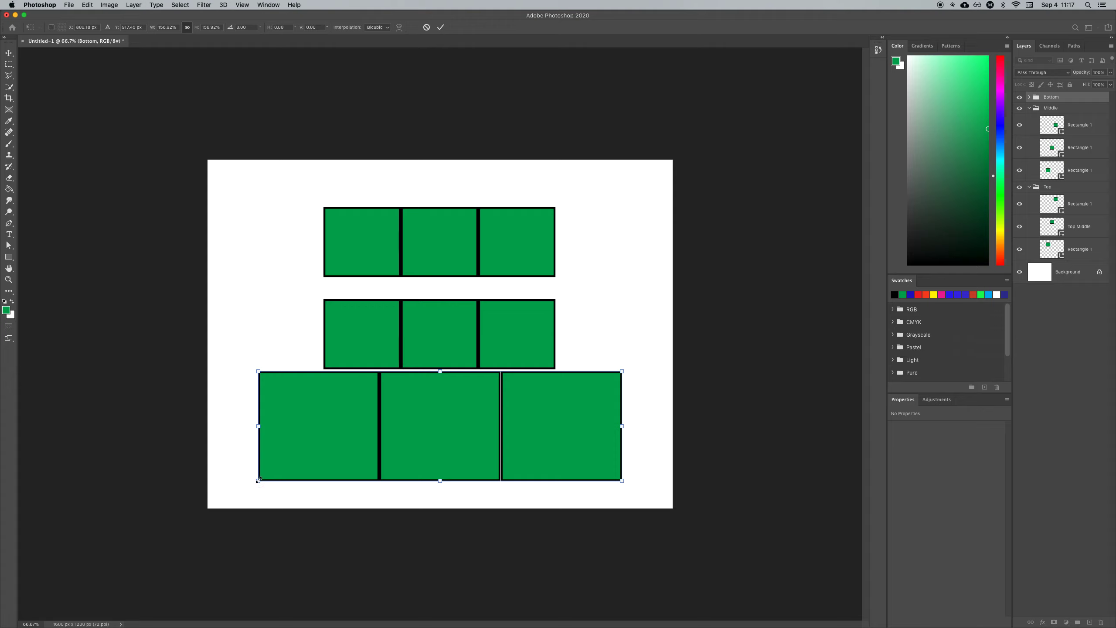
{"action": "left_click_drag", "start_coordinate": [623, 362], "coordinate": [633, 404]}
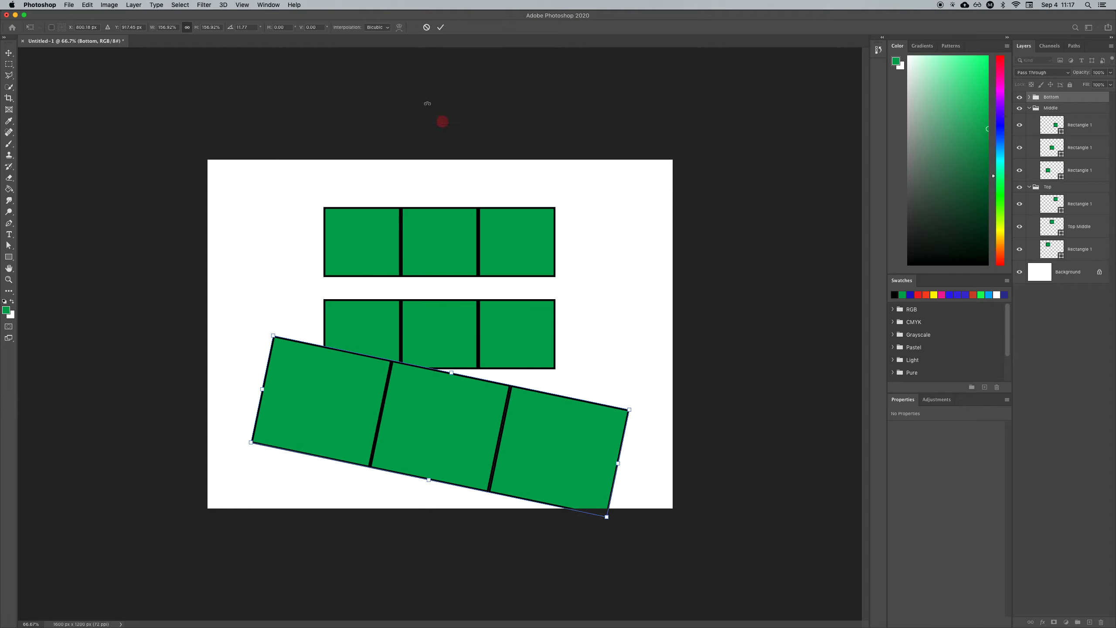
{"action": "left_click", "coordinate": [441, 28]}
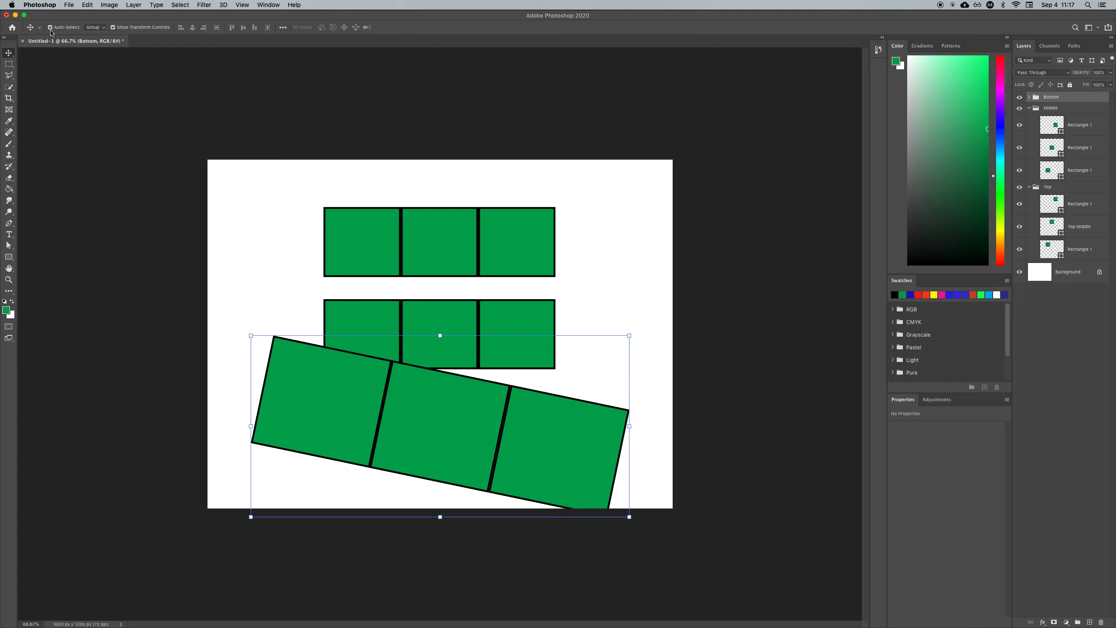
Step: Open the Move tool's auto-select target options
{"action": "left_click", "coordinate": [99, 30]}
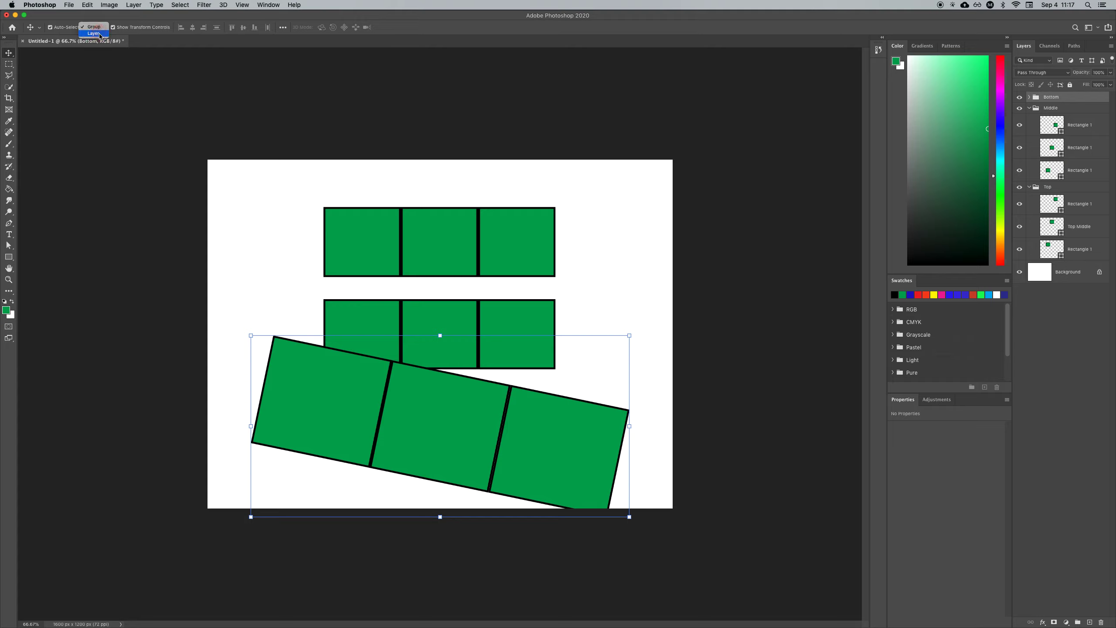